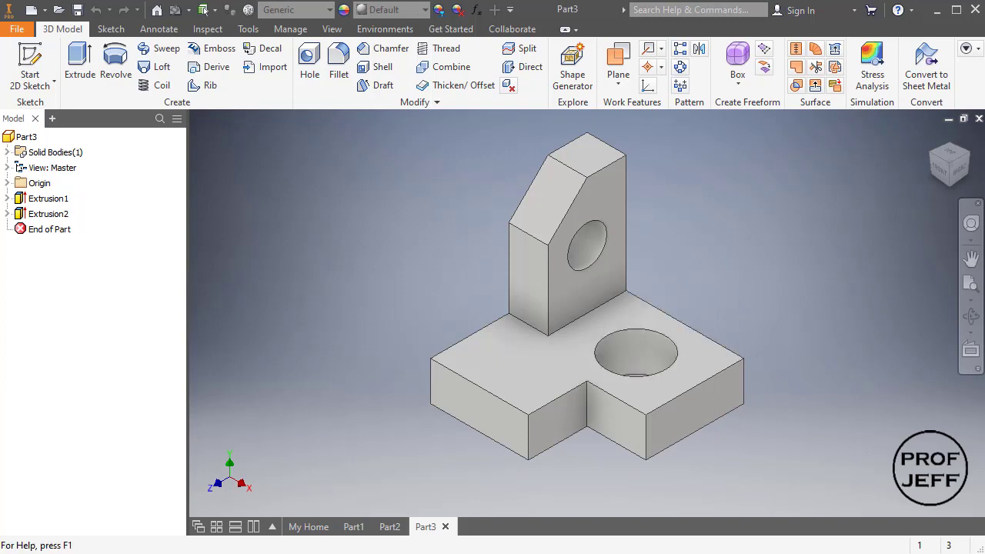
Check the bracket with two holes in the PDF drawing sheet, return to Inventor and create a new part
key("alt+Tab")
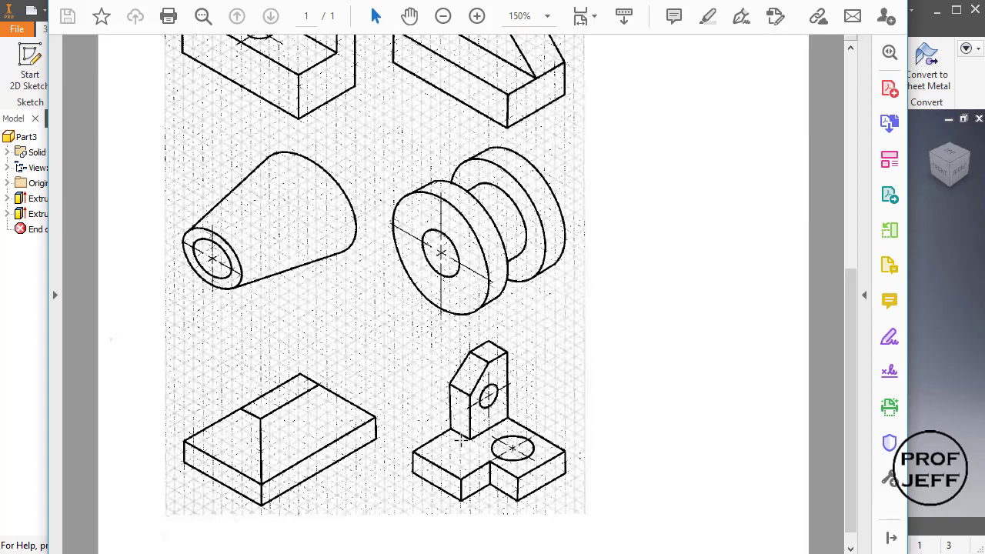
left_click(924, 29)
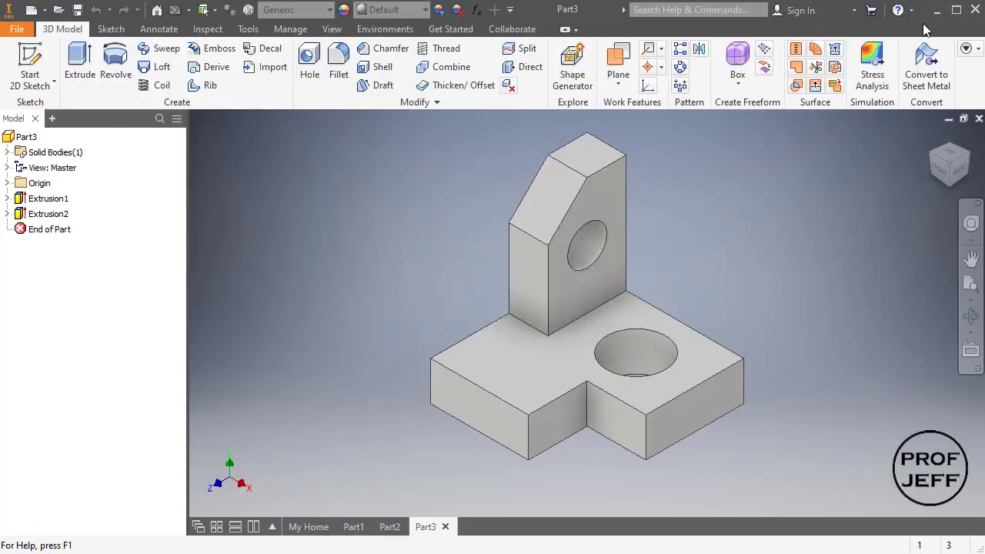
left_click(44, 11)
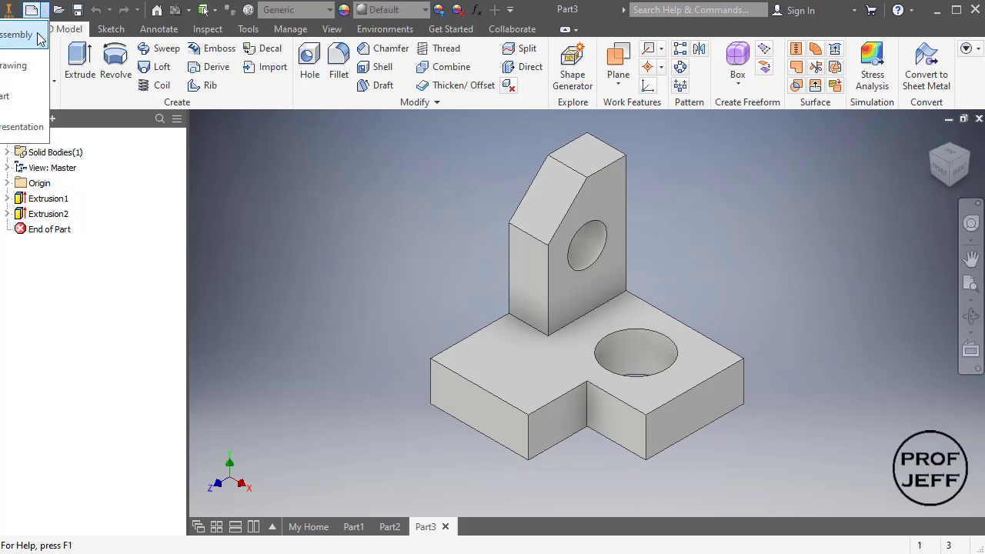
left_click(17, 85)
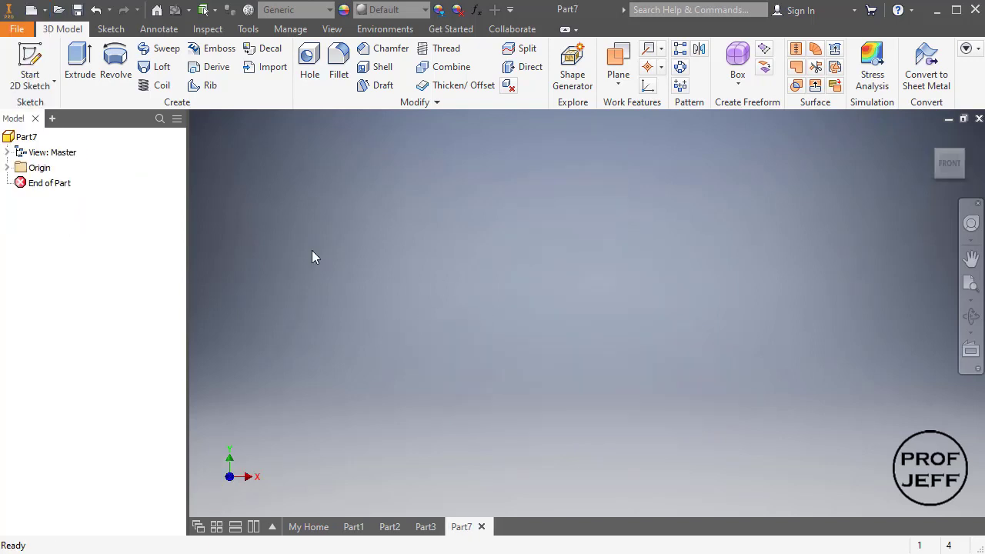
Start a 2D sketch on the horizontal XZ plane, consulting the bracket's base in the PDF drawing before choosing the plane
left_click(30, 67)
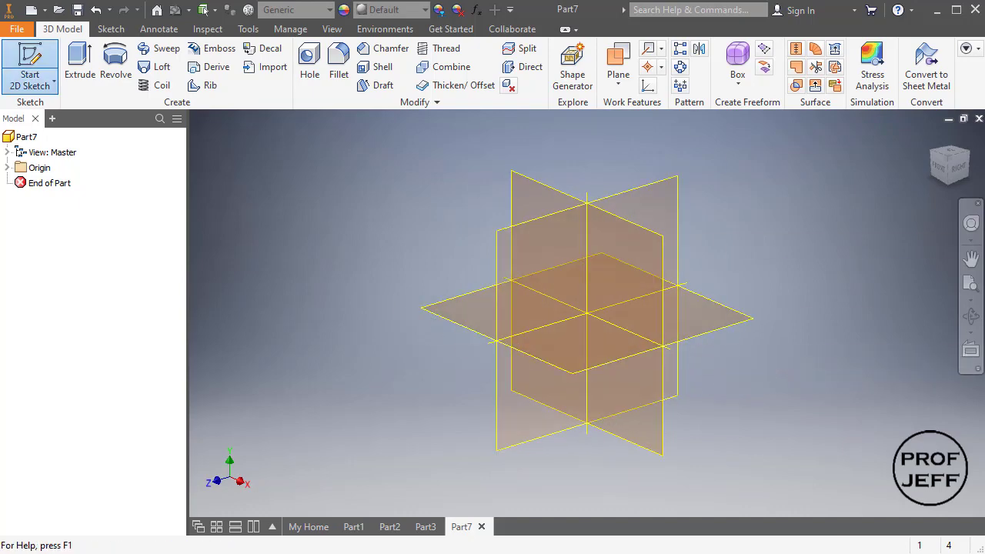
key("alt+Tab")
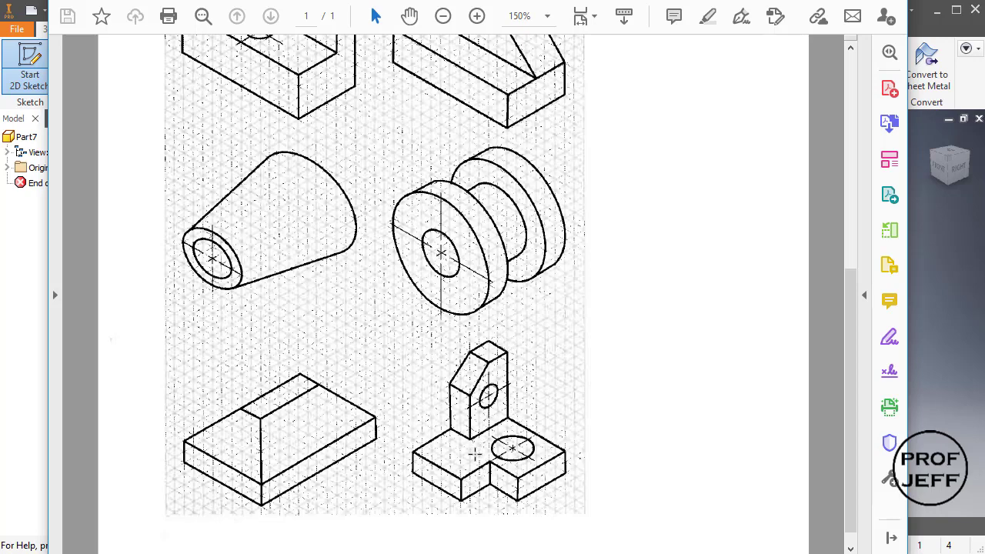
left_click(915, 31)
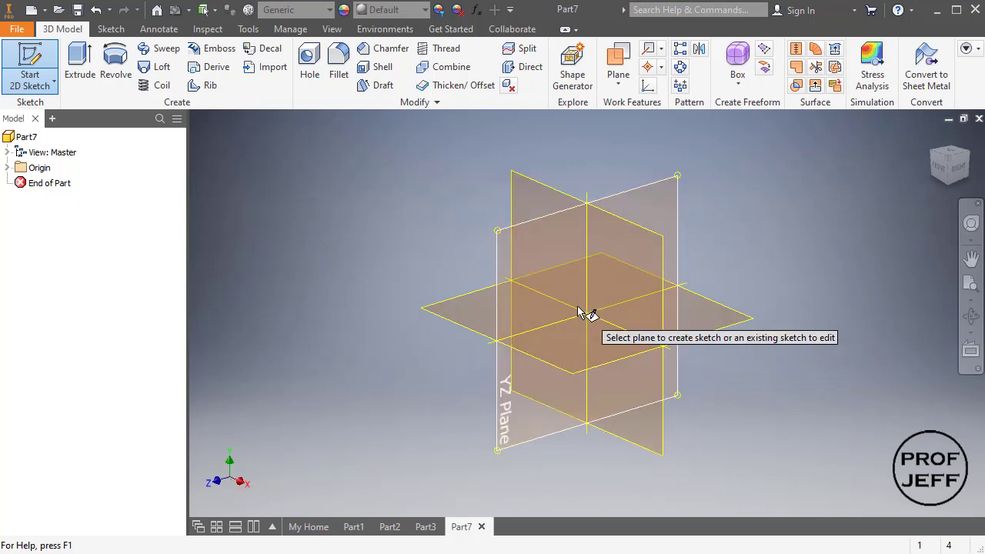
left_click(710, 320)
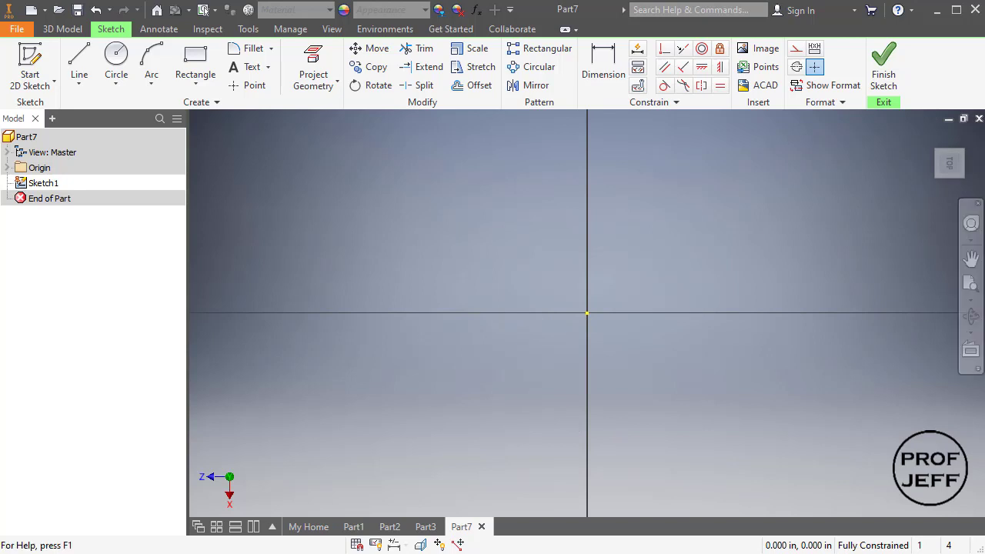
mouse_move(964, 138)
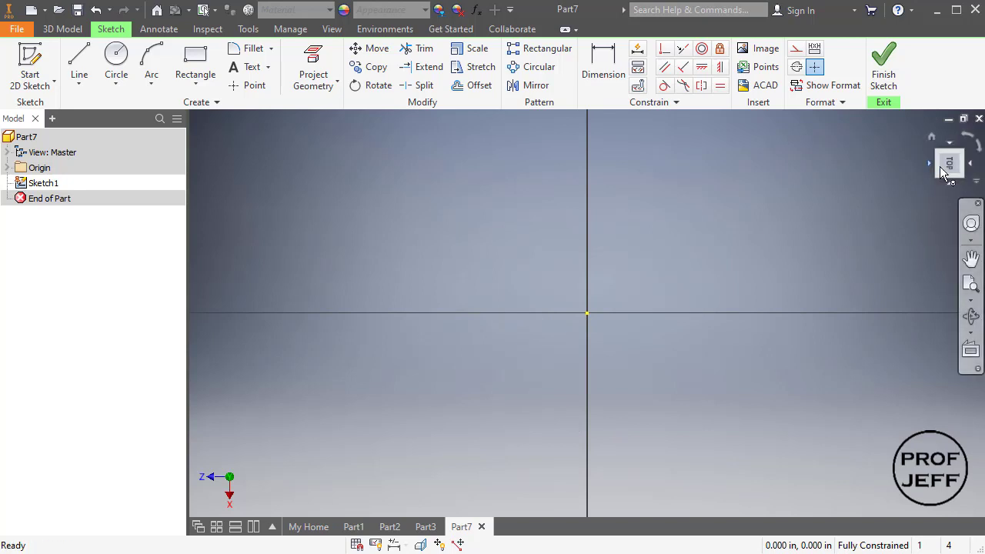
left_click(968, 137)
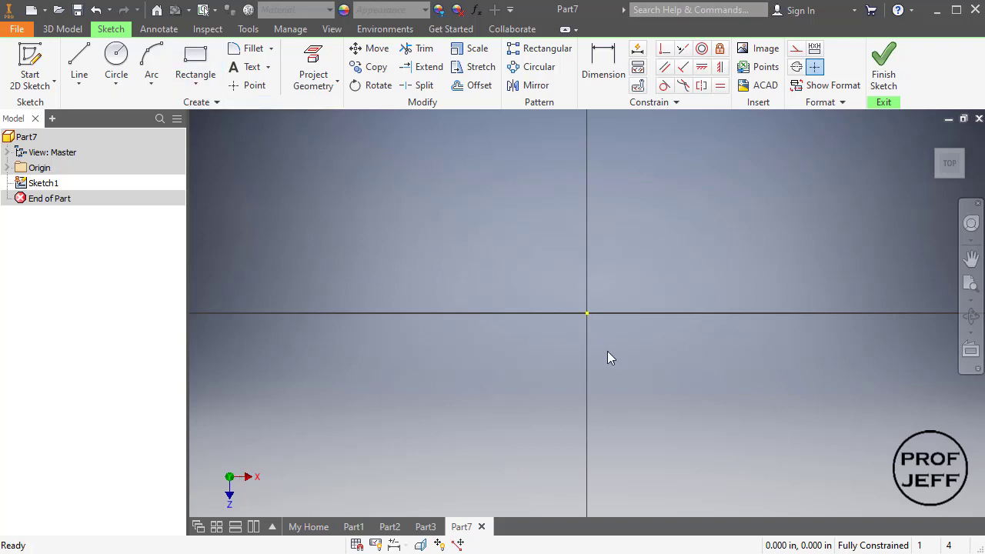
Draw a closed line profile from the origin, about 5.7 by 5.9 in, with a notch about 1.6 by 1.5 in at its lower-right corner
left_click(79, 66)
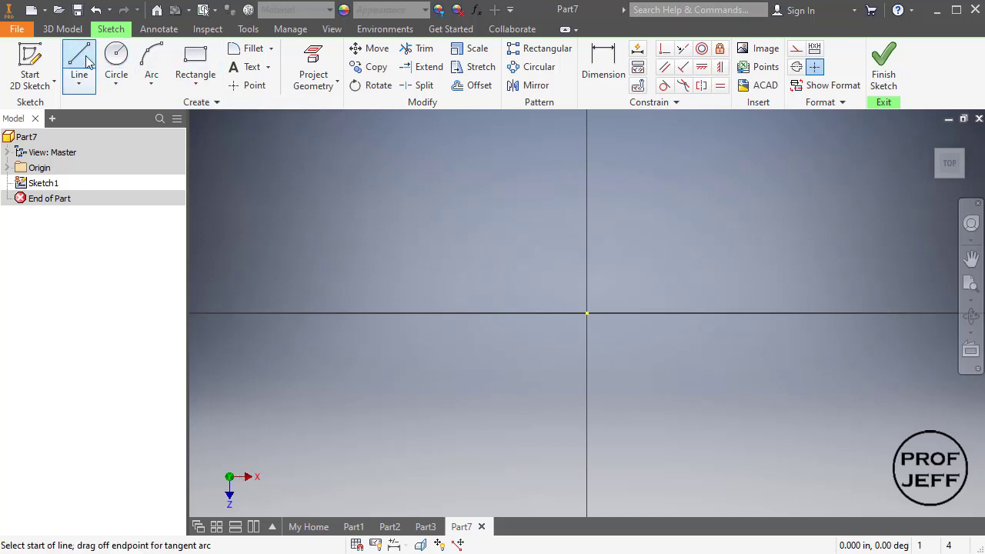
left_click(586, 312)
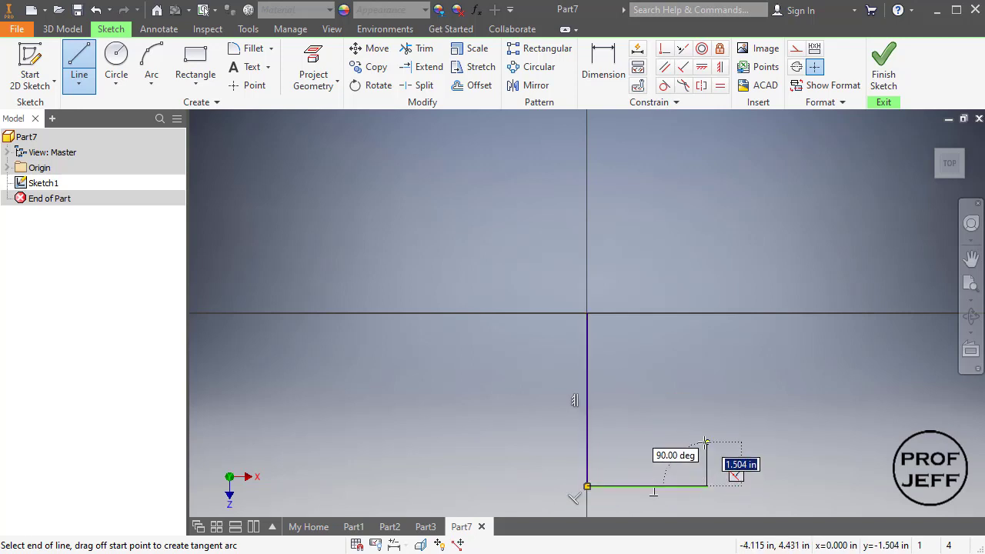
left_click(707, 486)
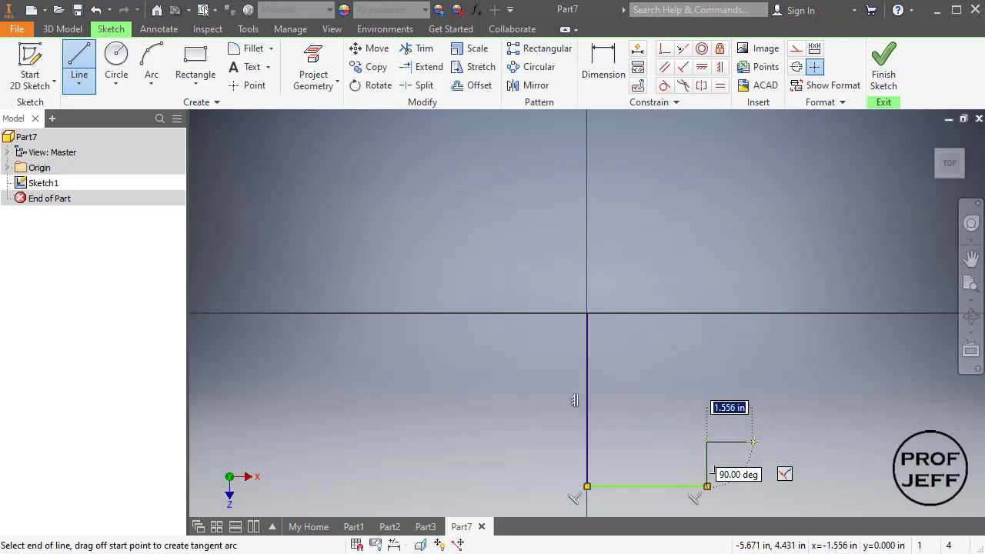
left_click(752, 442)
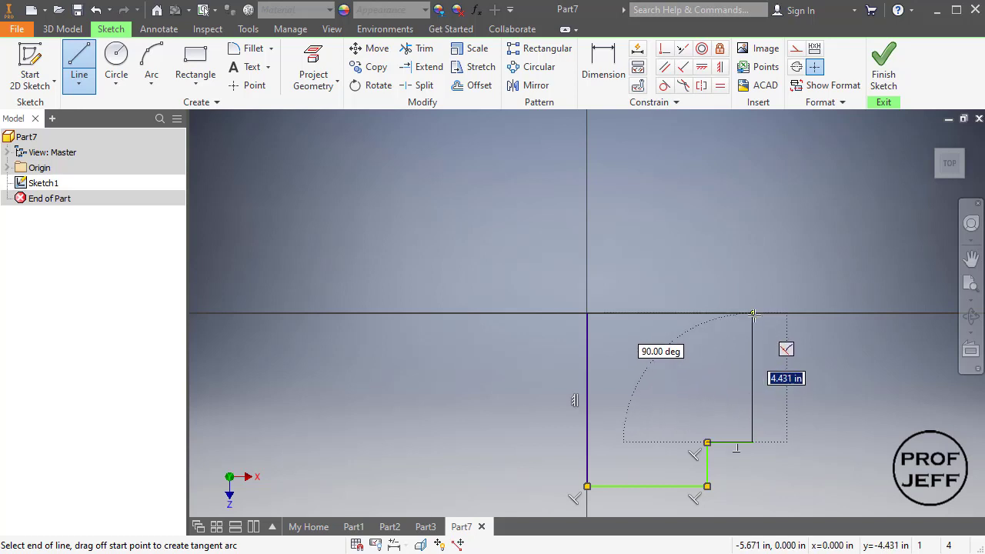
left_click(754, 315)
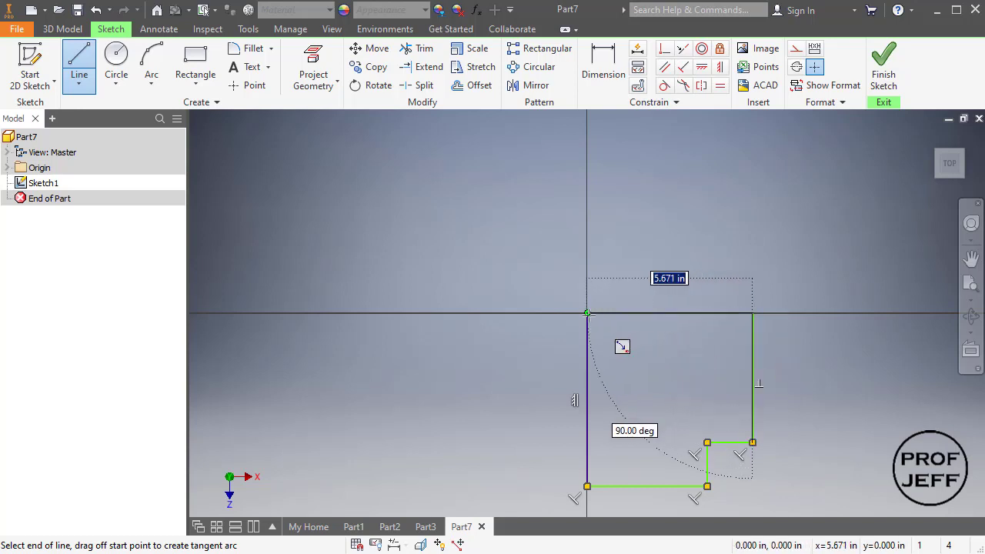
left_click(587, 313)
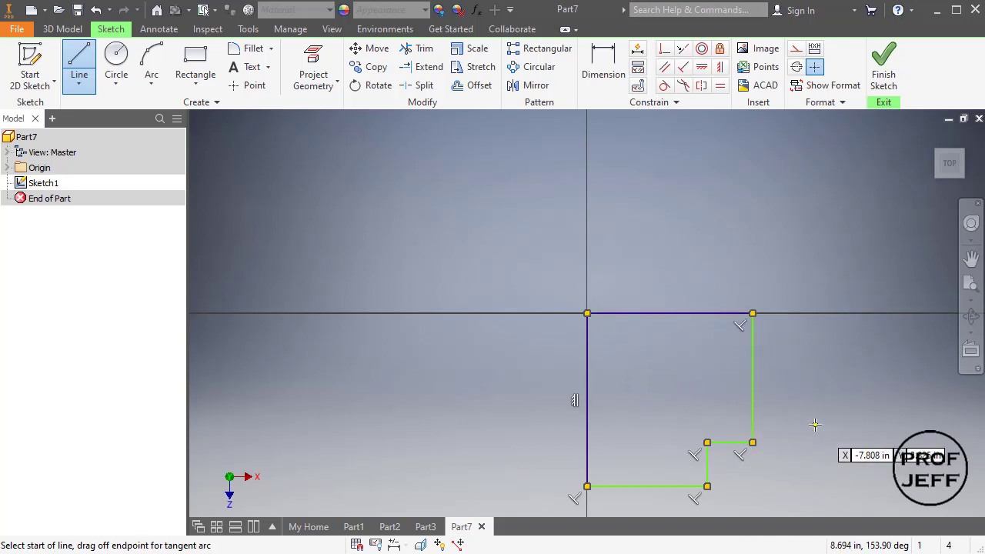
Dimension the base profile's full left edge and full top edge at 8 in each
left_click(602, 65)
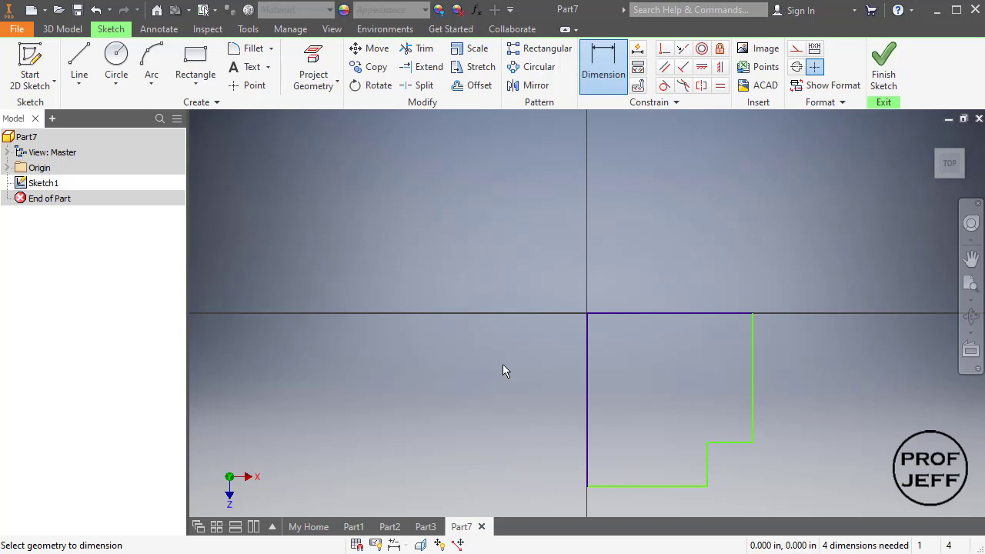
left_click(586, 399)
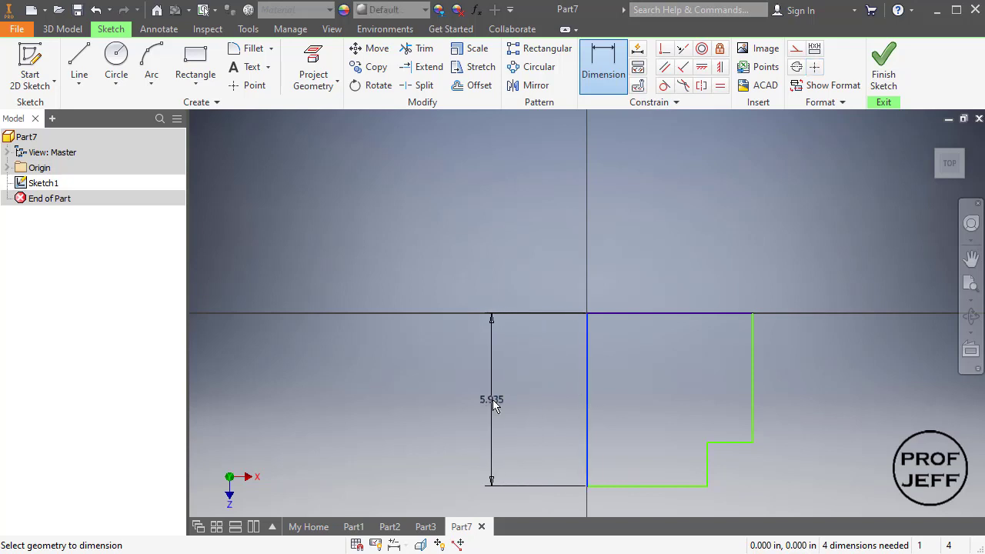
left_click(492, 401)
type("8")
key("Return")
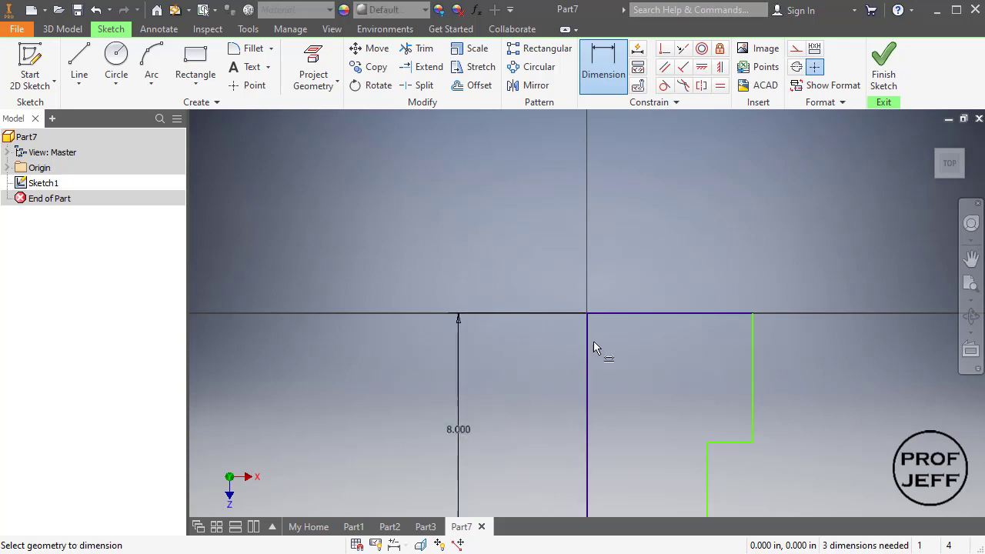
left_click(656, 313)
left_click(667, 259)
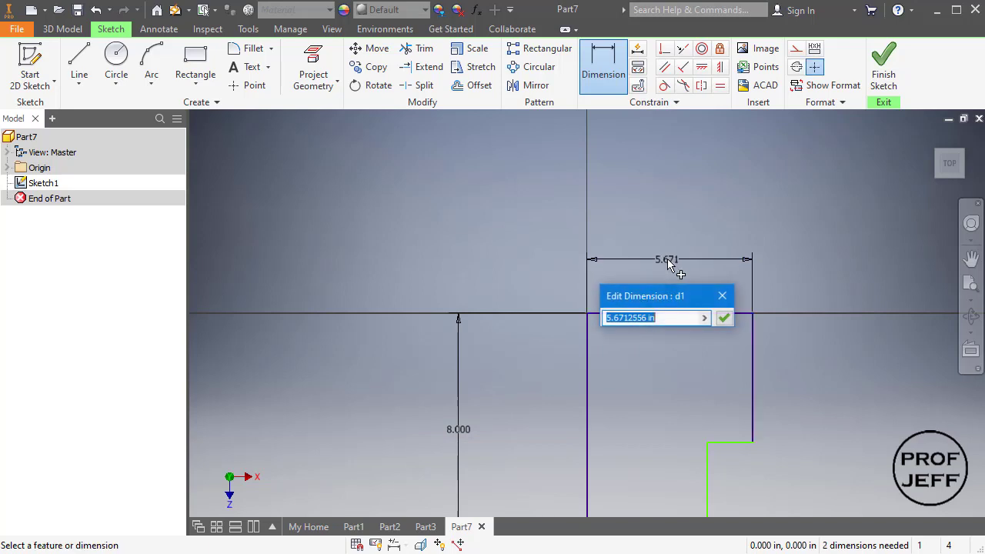
type("8")
key("Return")
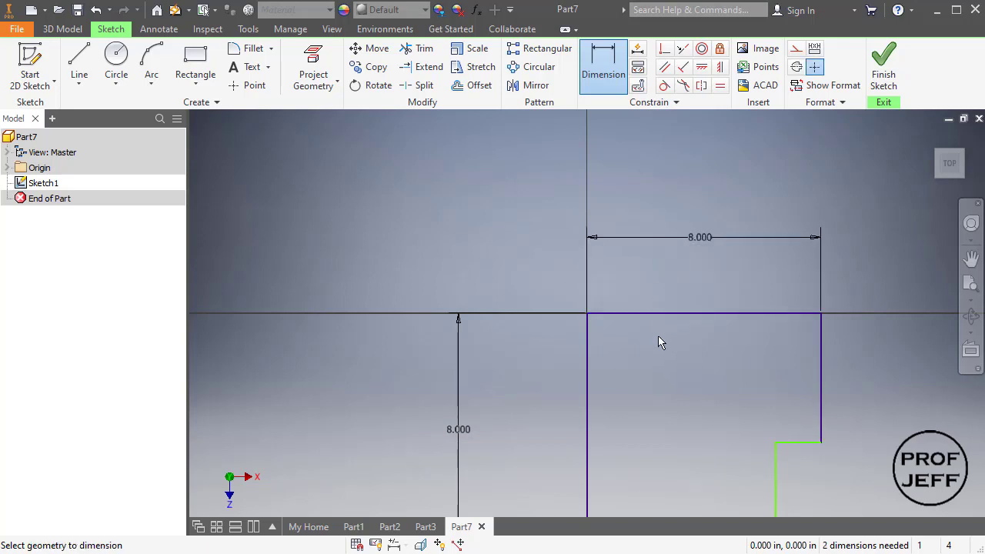
Dimension the corner notch's vertical and horizontal edges at 3 in each
scroll(671, 350, "down", 3)
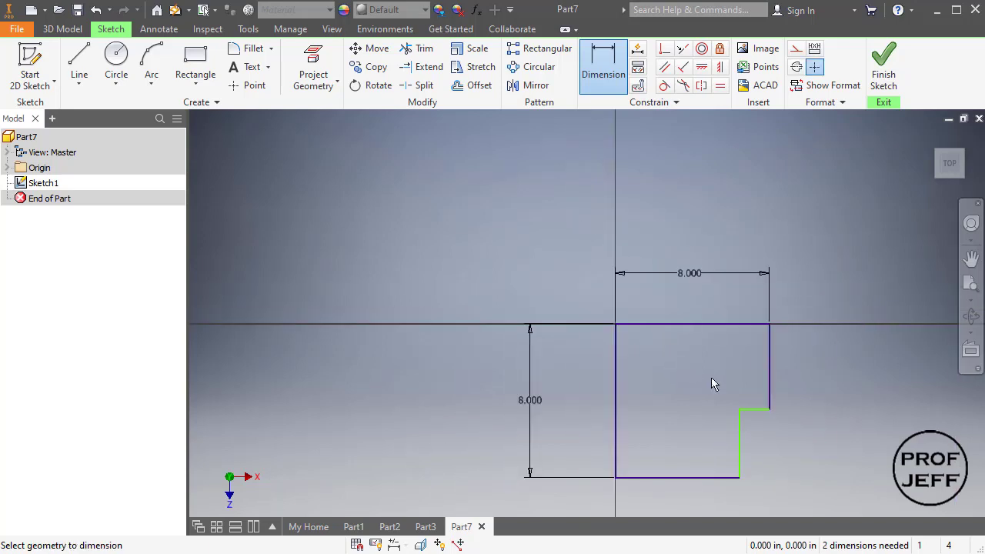
scroll(785, 454, "up", 3)
scroll(744, 443, "down", 3)
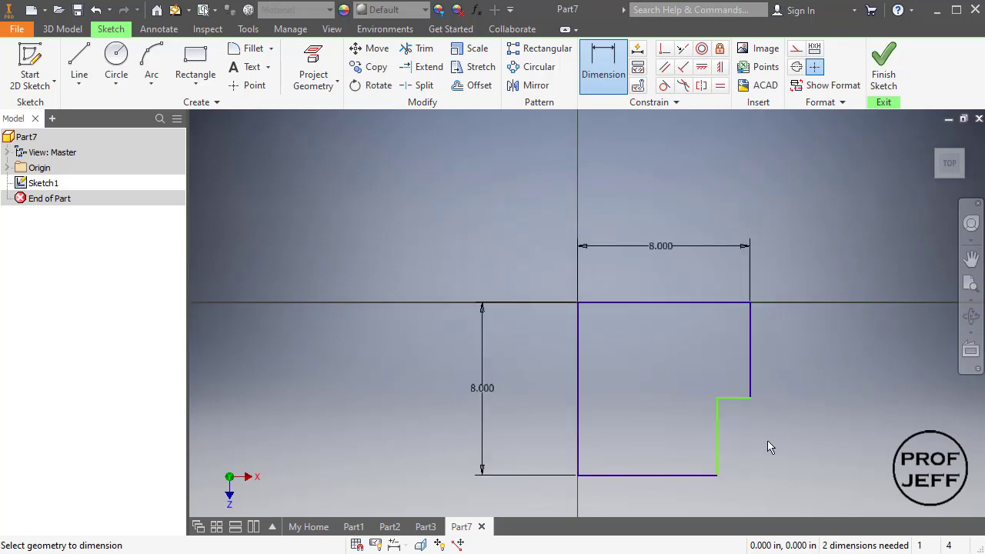
left_click(718, 445)
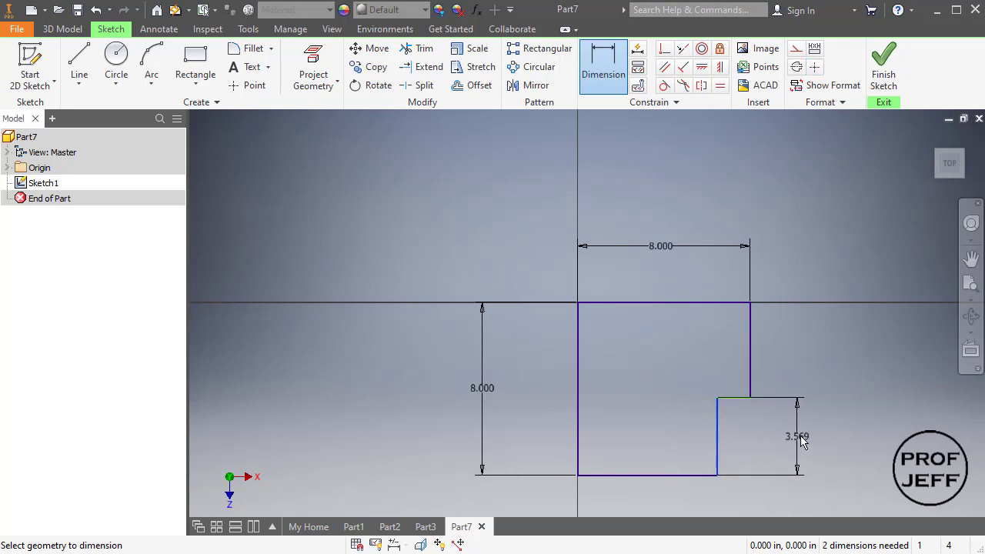
left_click(831, 441)
type("3")
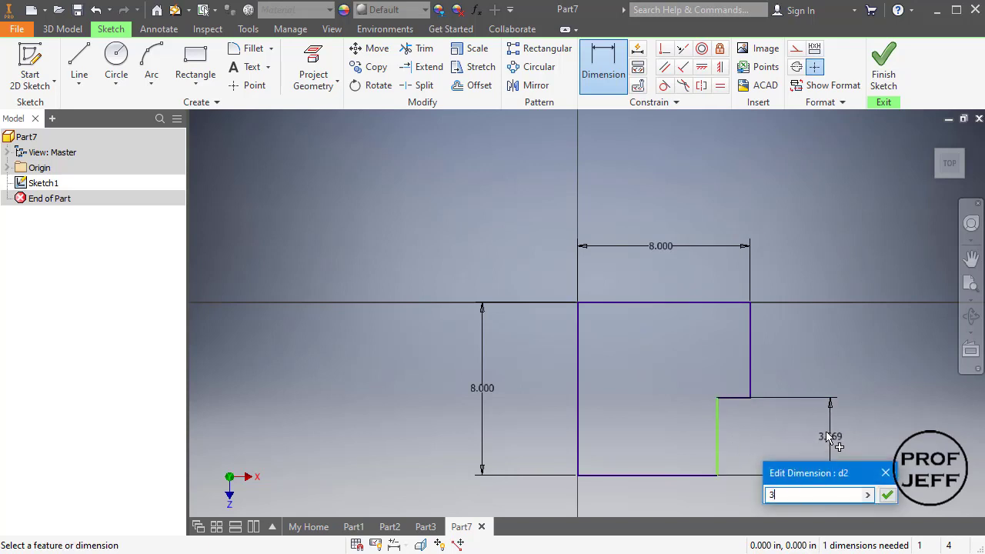
key("Return")
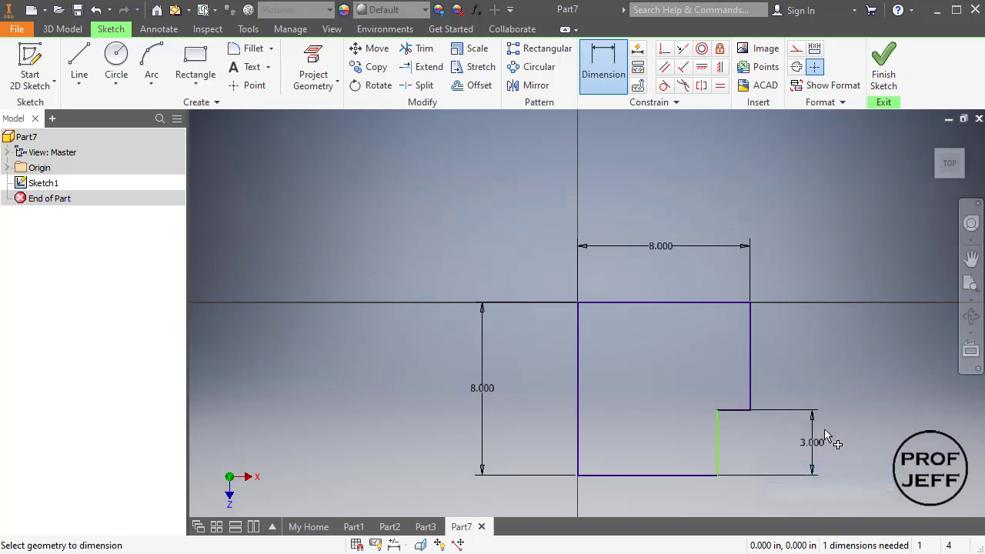
left_click(739, 410)
left_click(674, 509)
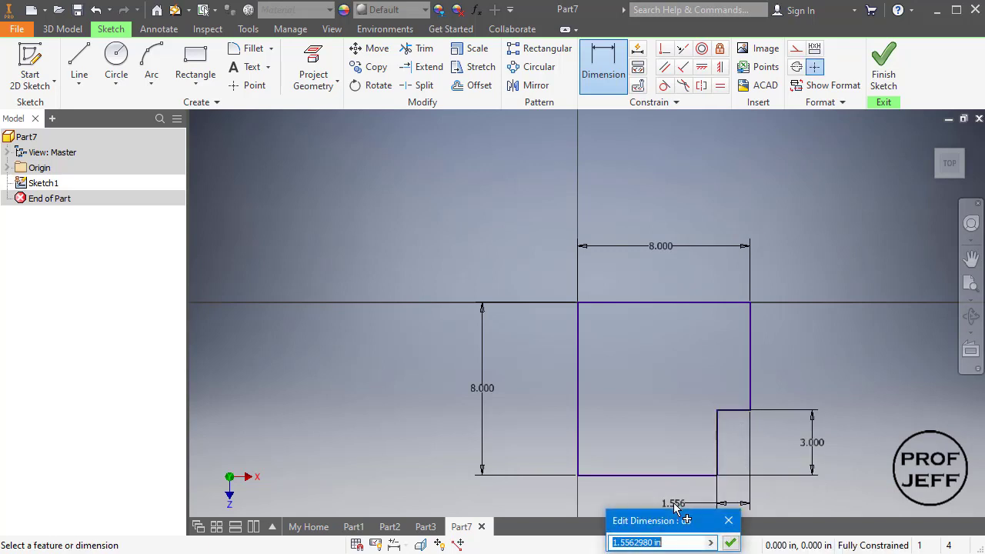
type("3")
key("Return")
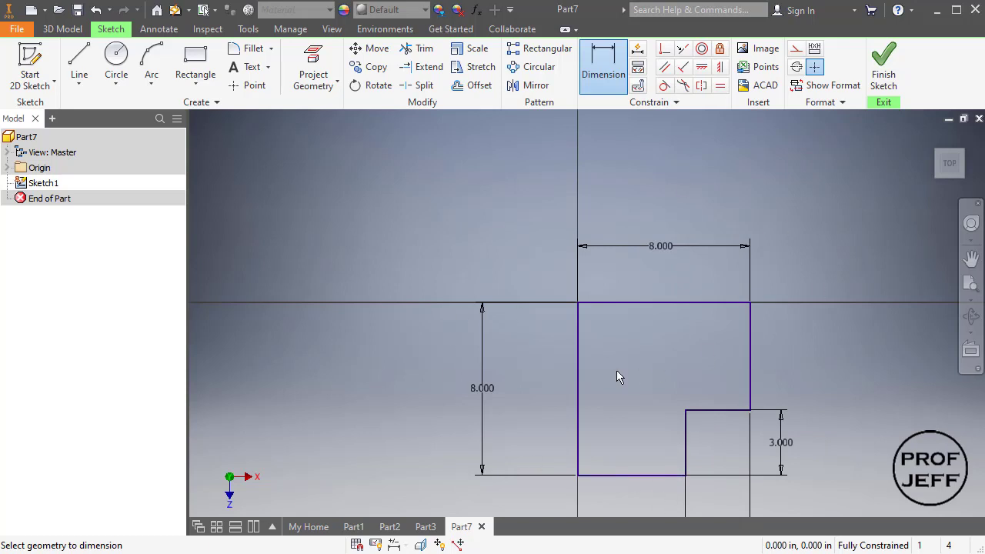
Draw a circle inside the profile above the notch and set its diameter to 3 in
left_click(116, 58)
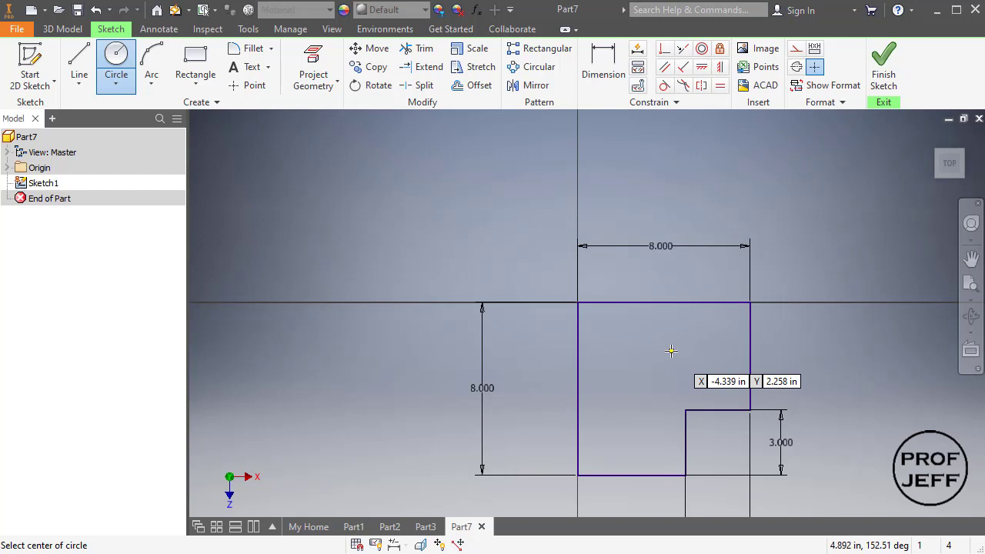
left_click(671, 351)
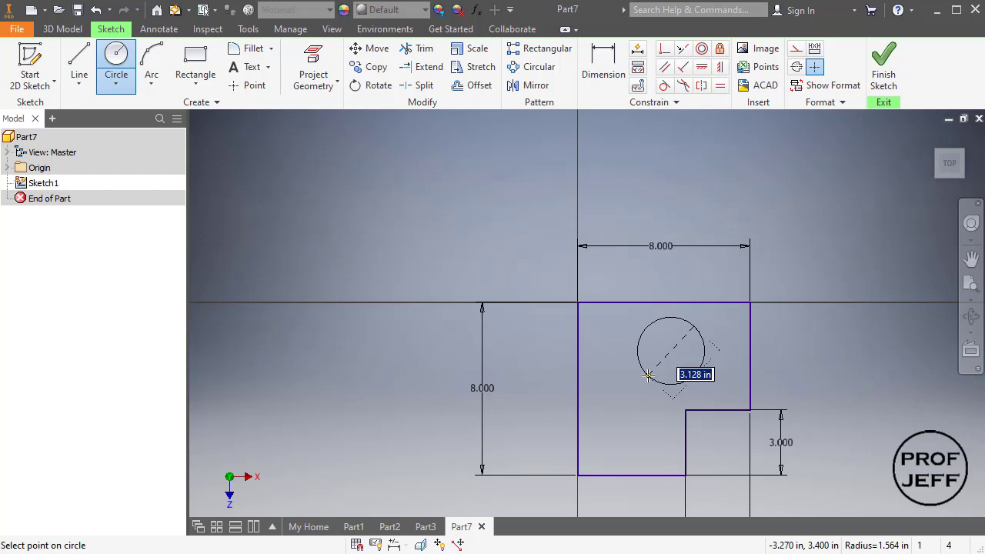
left_click(649, 375)
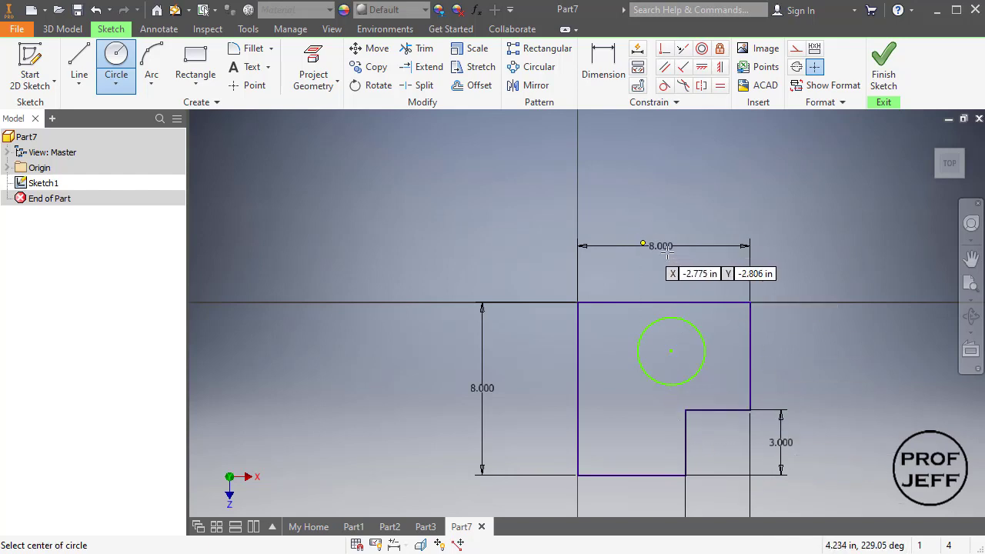
left_click(603, 65)
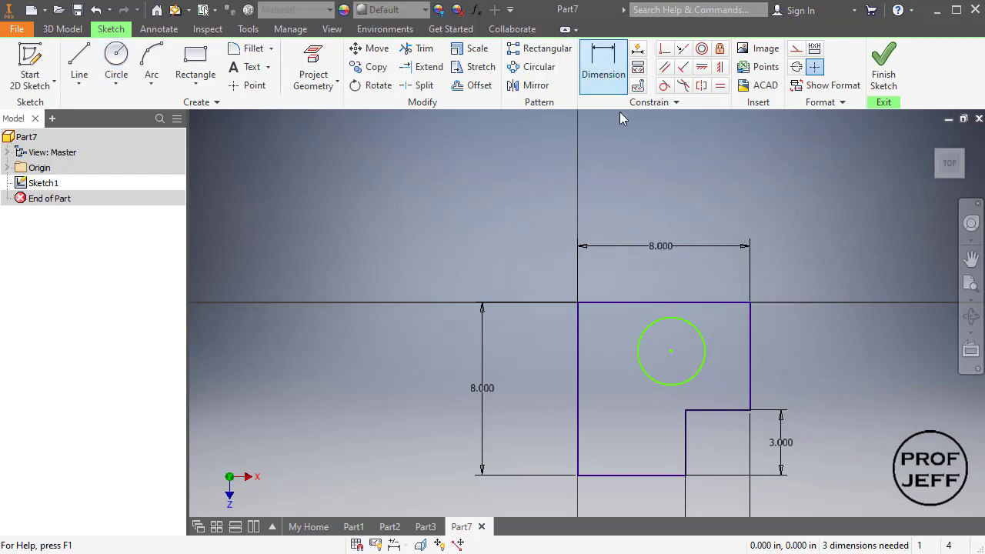
left_click(695, 331)
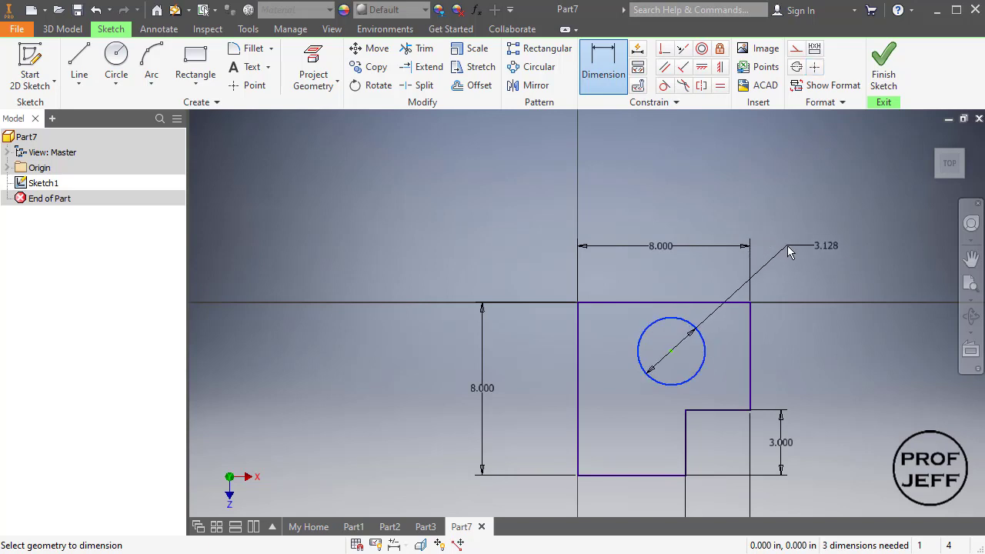
left_click(787, 245)
type("3")
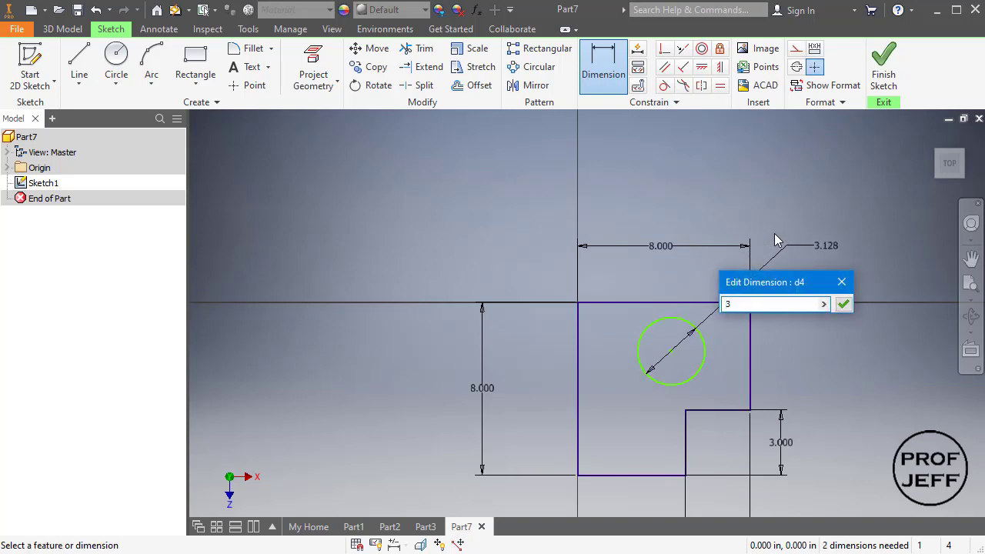
key("Return")
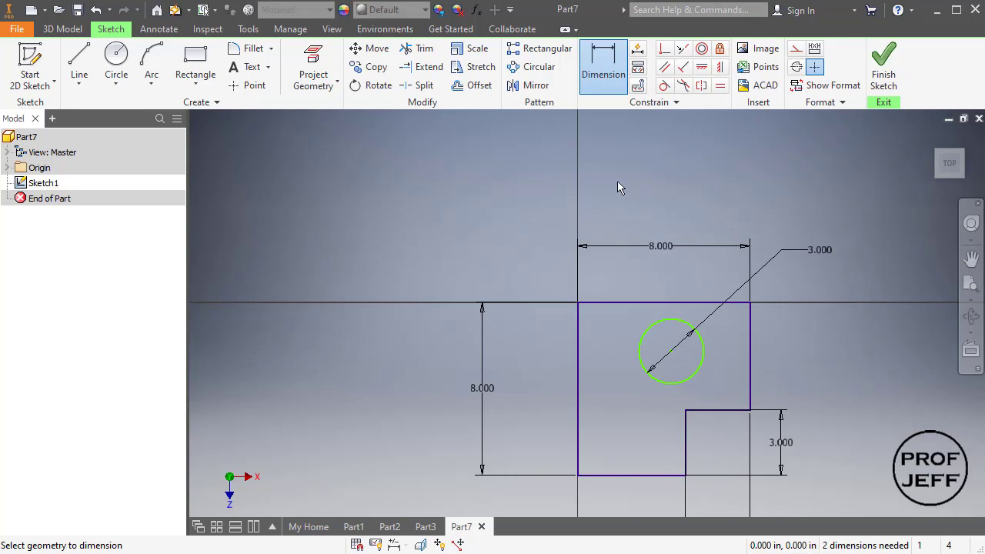
Constrain the circle's centre coincident with the notch's vertical edge and move the circle upward along that line
key("Escape")
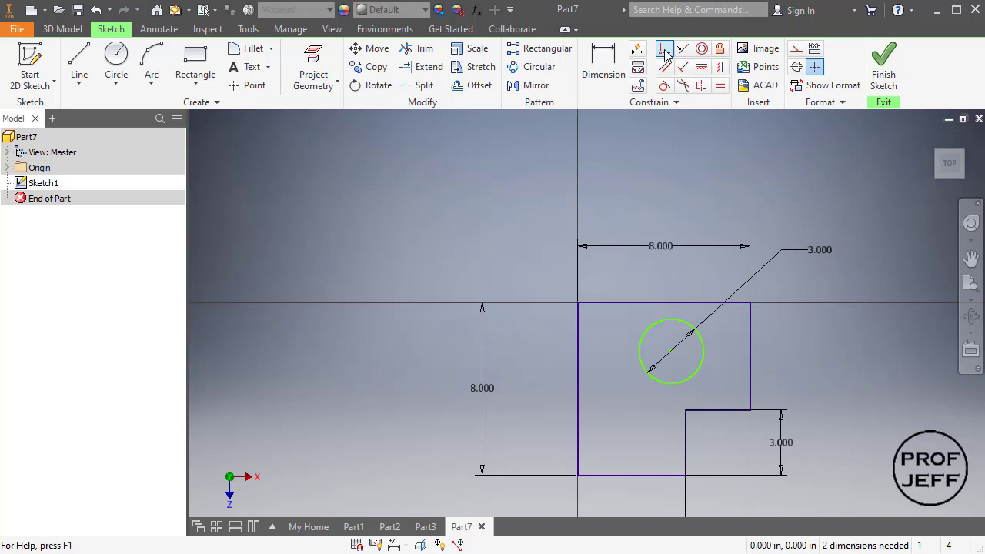
left_click(666, 50)
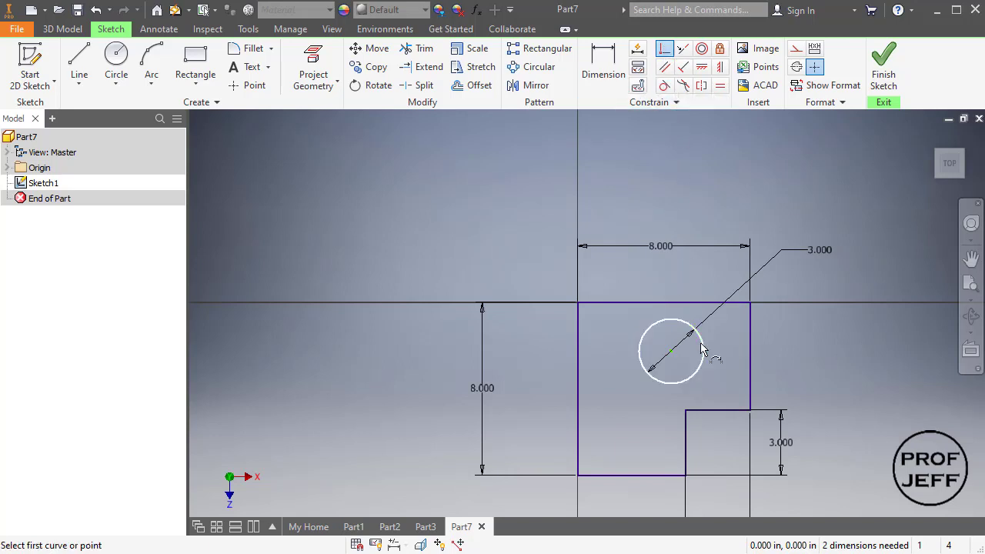
left_click(691, 389)
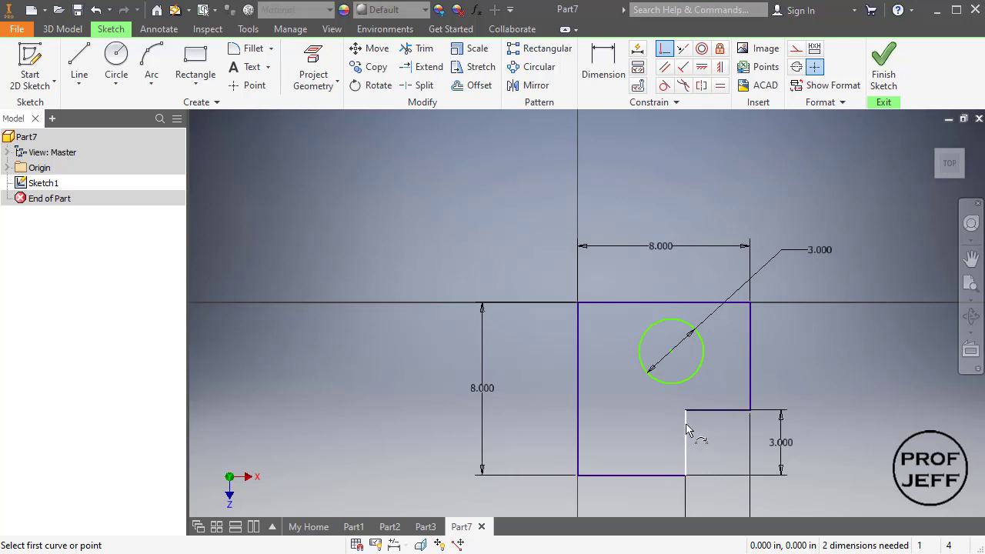
left_click(687, 431)
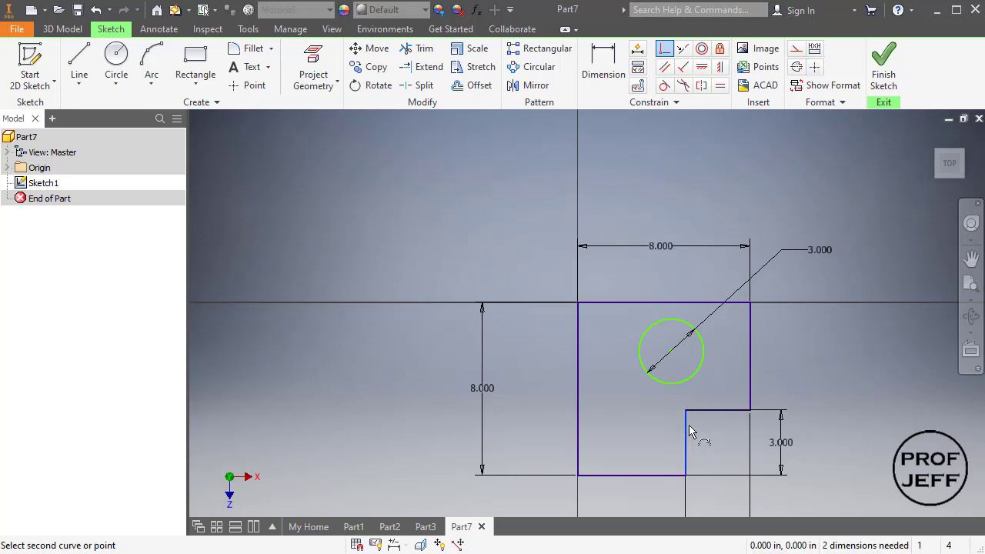
left_click(671, 352)
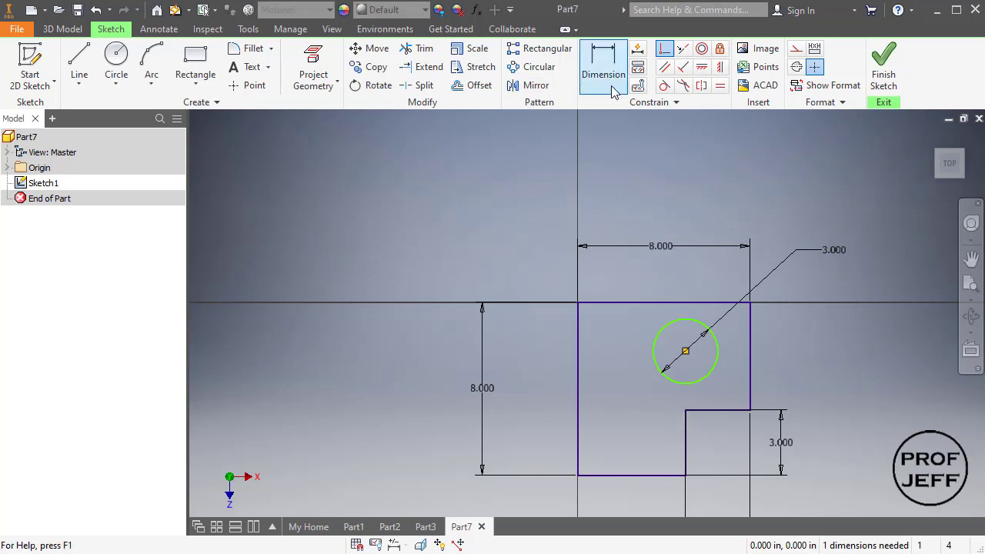
key("Escape")
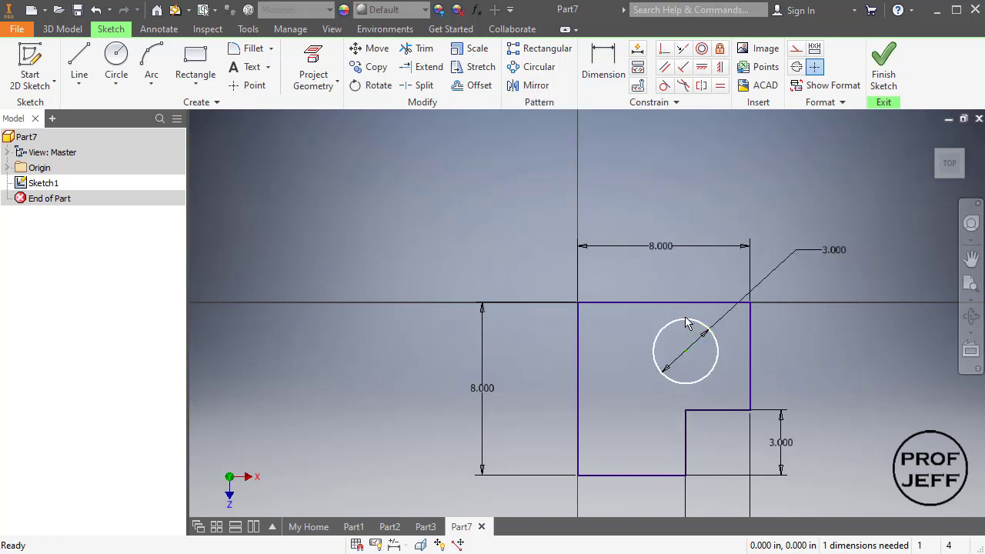
left_click_drag(688, 325, 724, 341)
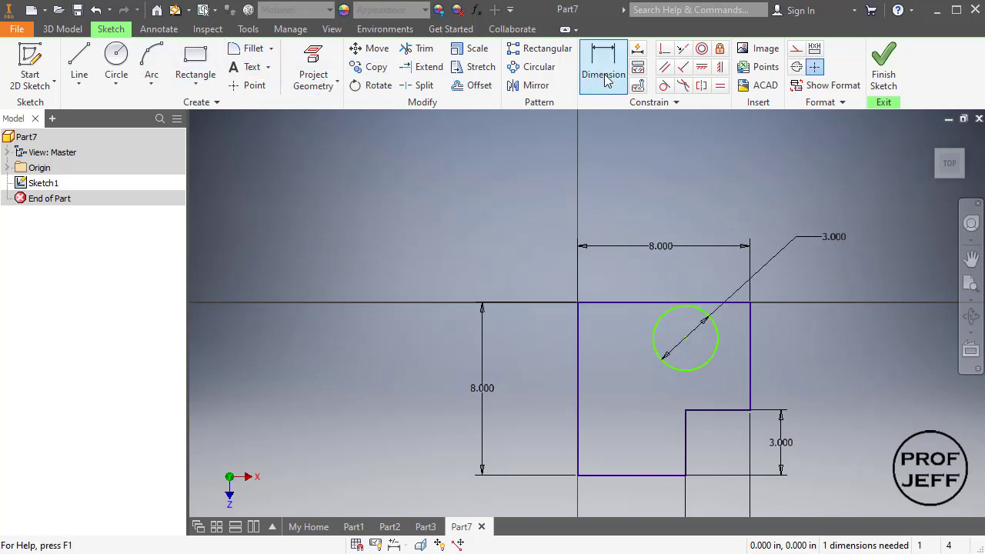
Dimension the circle's centre 2.5 in from the profile's top edge and finish the sketch
left_click(585, 58)
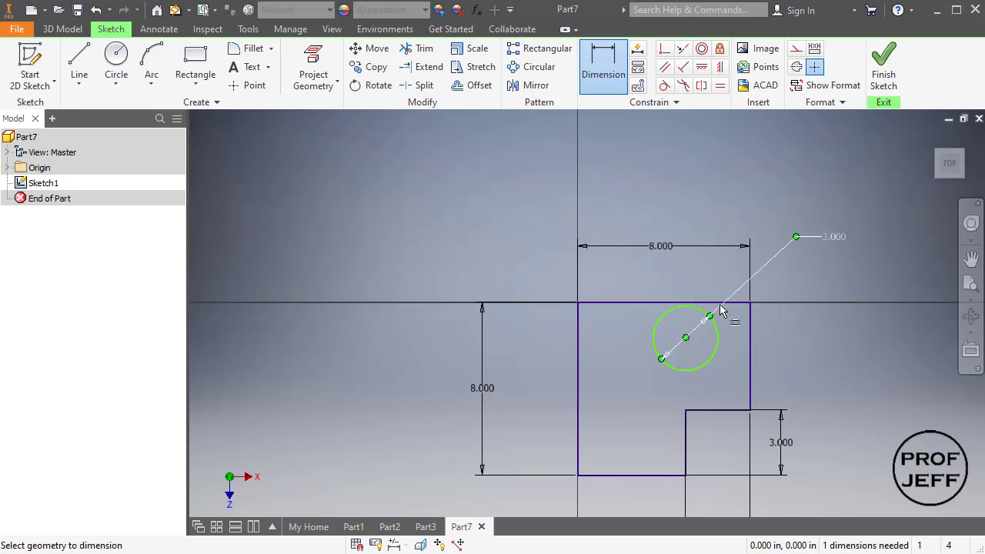
left_click(743, 303)
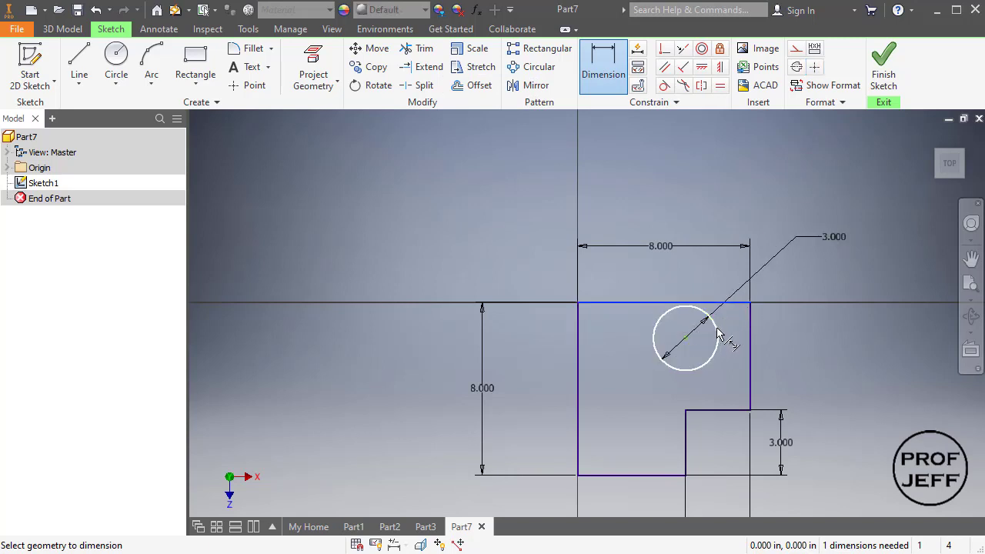
left_click(717, 333)
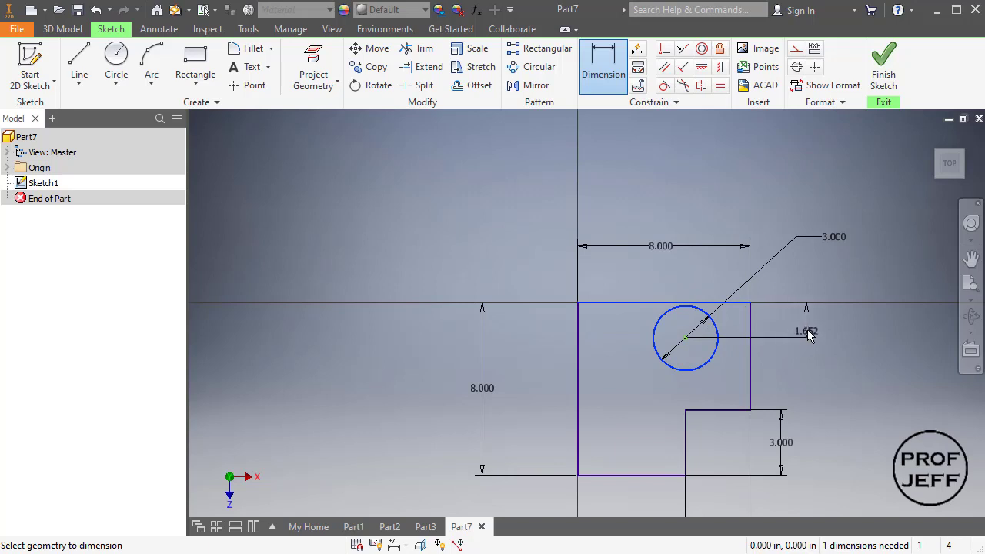
left_click(806, 329)
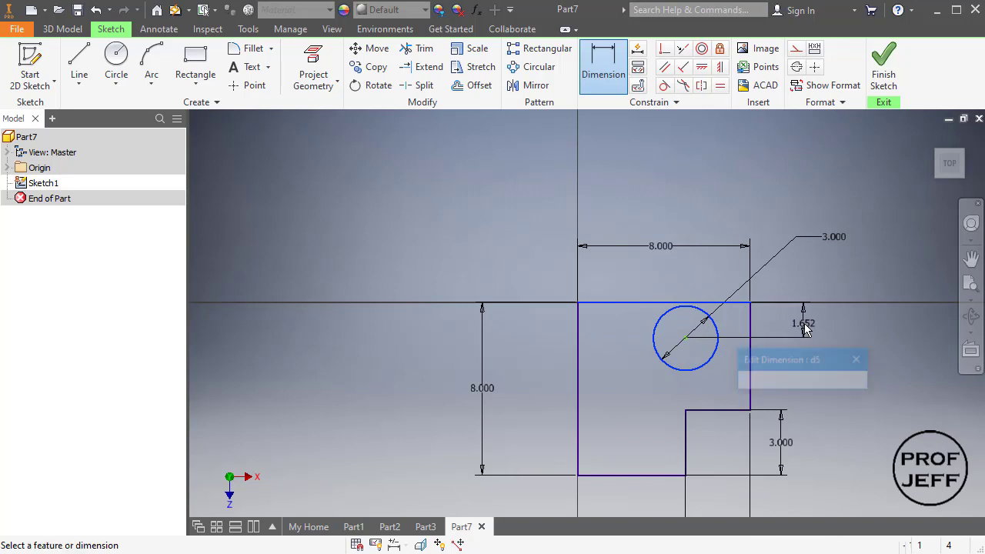
type("2")
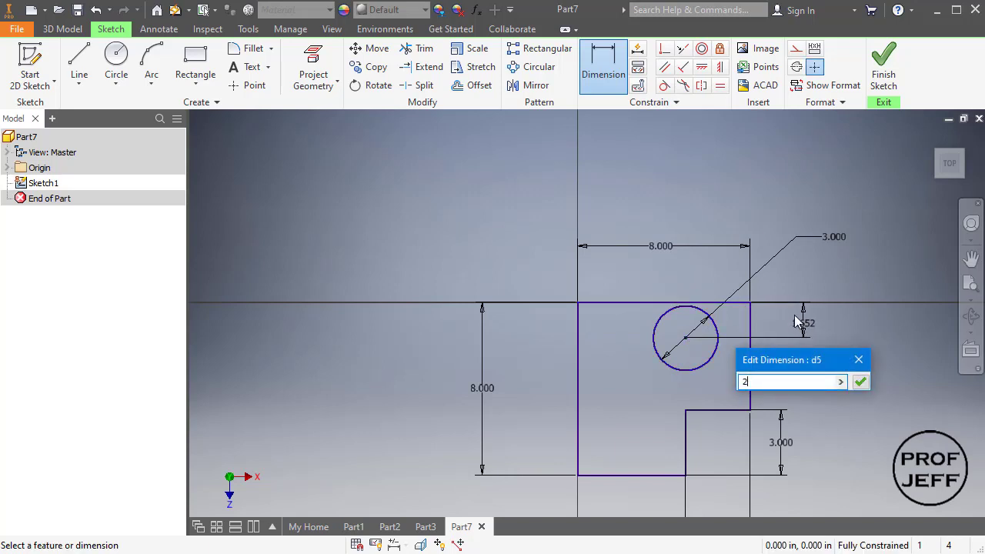
type(".5")
key("Return")
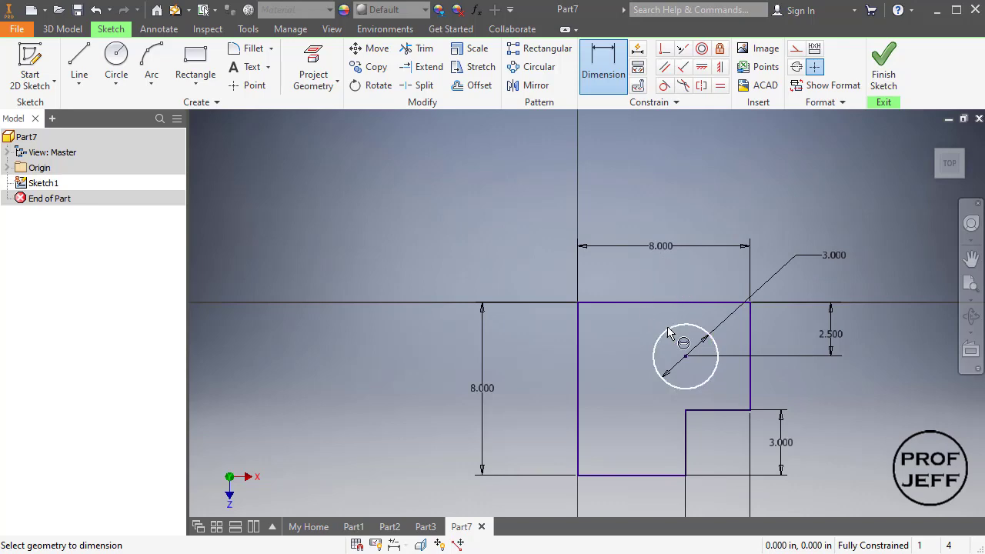
left_click(878, 69)
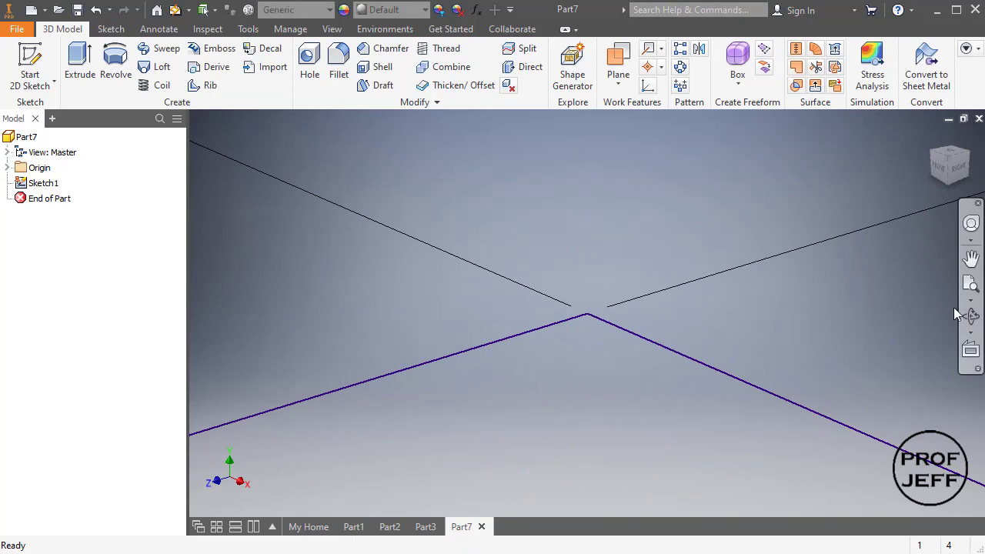
Extrude the notched base profile 2 in upward, leaving the circle open as a hole, after checking the thickness in the PDF drawing
left_click(971, 285)
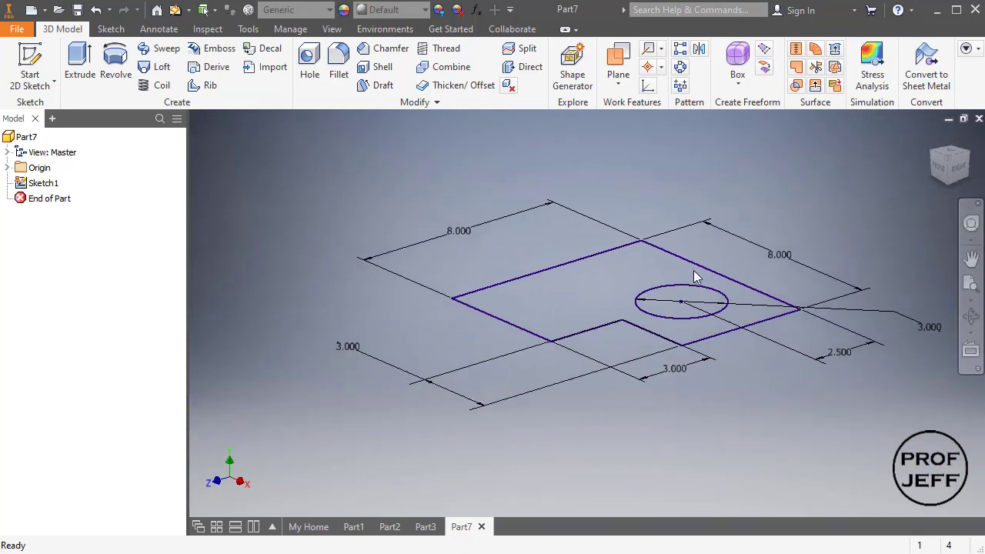
left_click(79, 54)
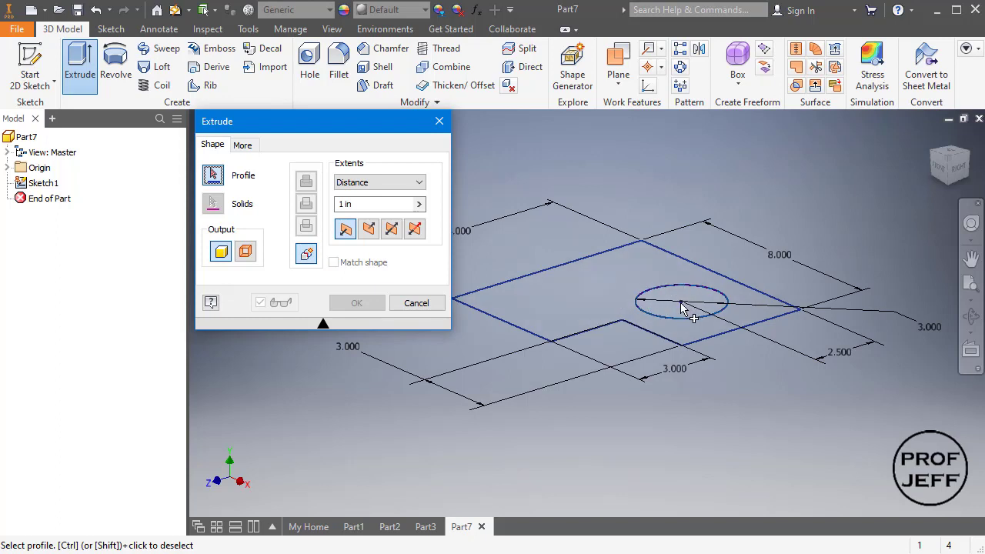
left_click(616, 288)
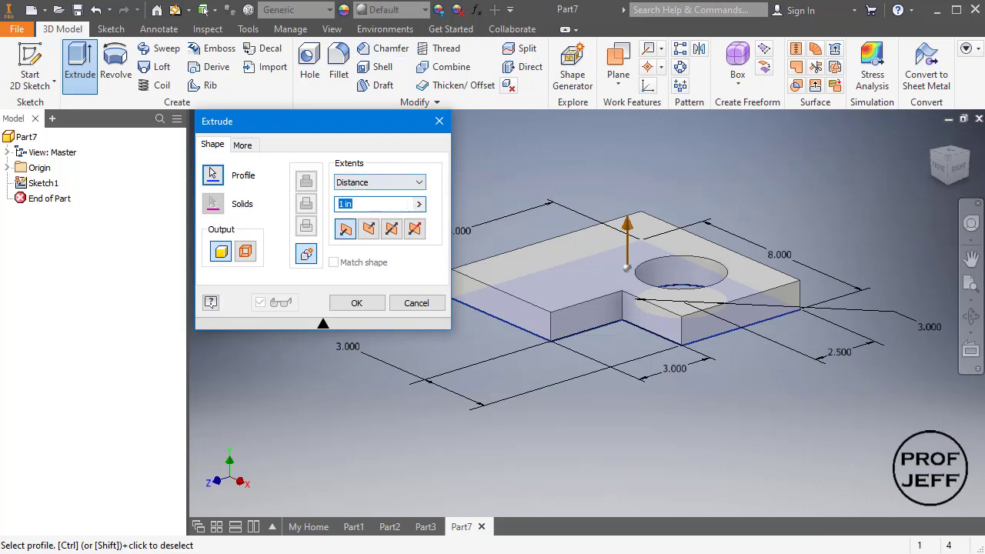
key("alt+Tab")
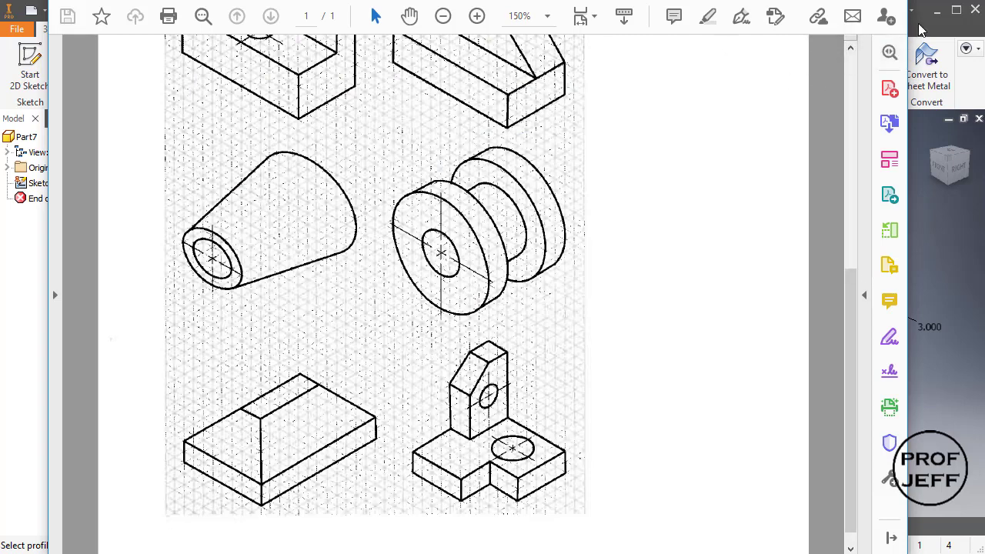
key("alt+Tab")
left_click(360, 202)
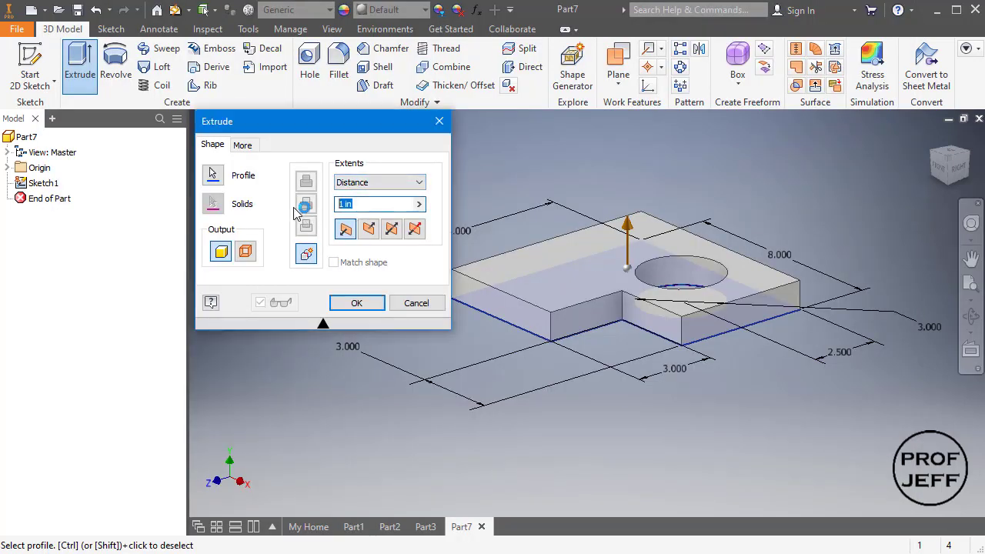
type("2")
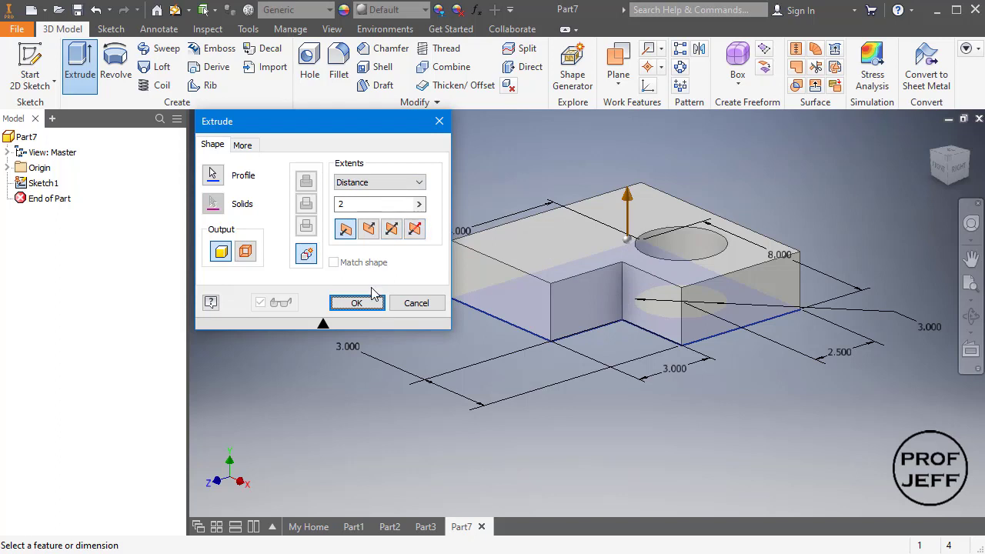
left_click(356, 304)
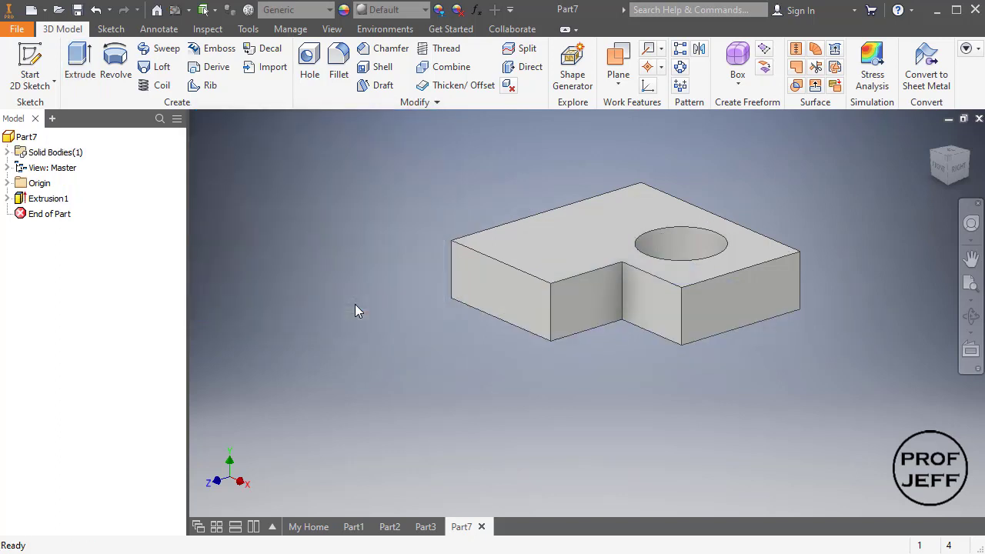
Check the upright in the PDF drawing and start a sketch on the base's uncut 8 in left side face, viewed straight on
scroll(524, 355, "down", 4)
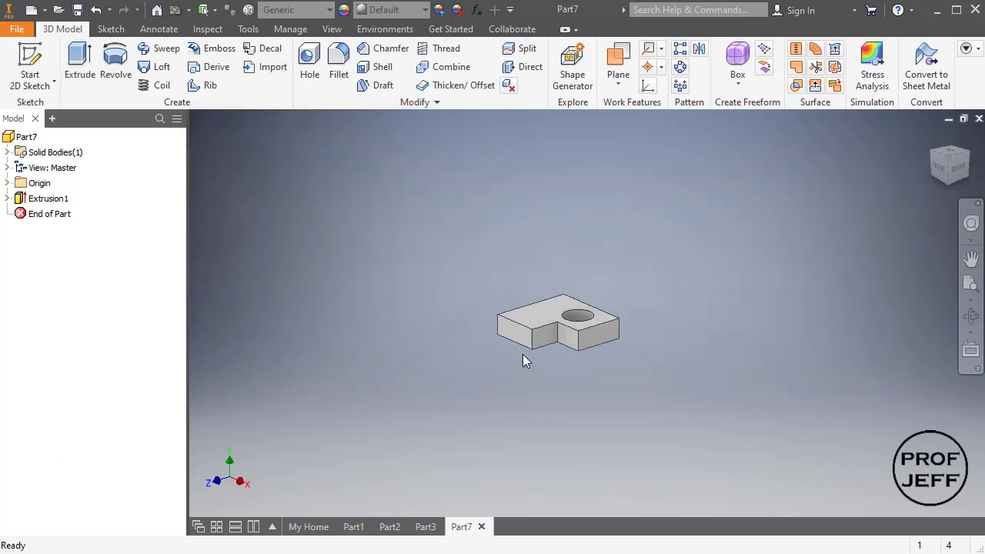
scroll(550, 334, "up", 2)
middle_click_drag(549, 334, 489, 317)
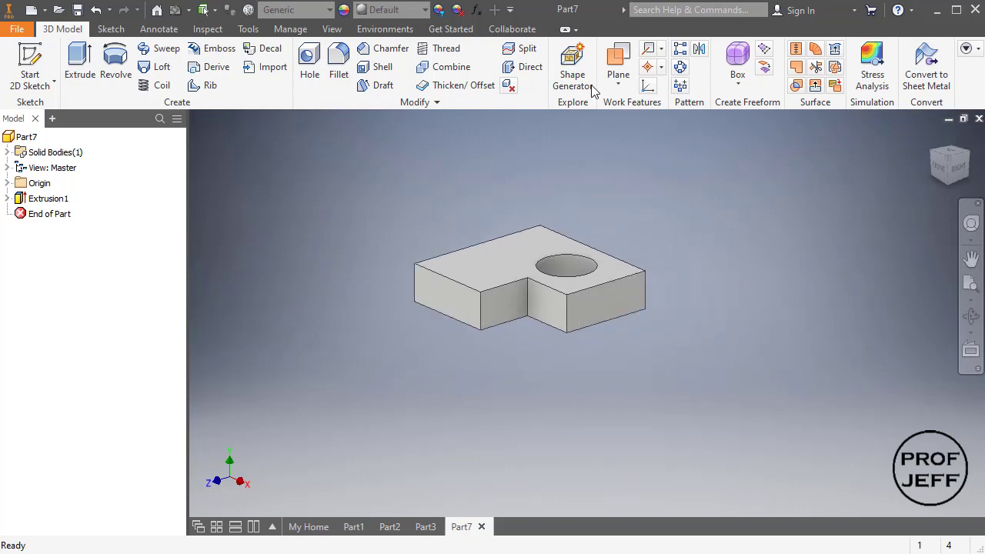
key("alt+Tab")
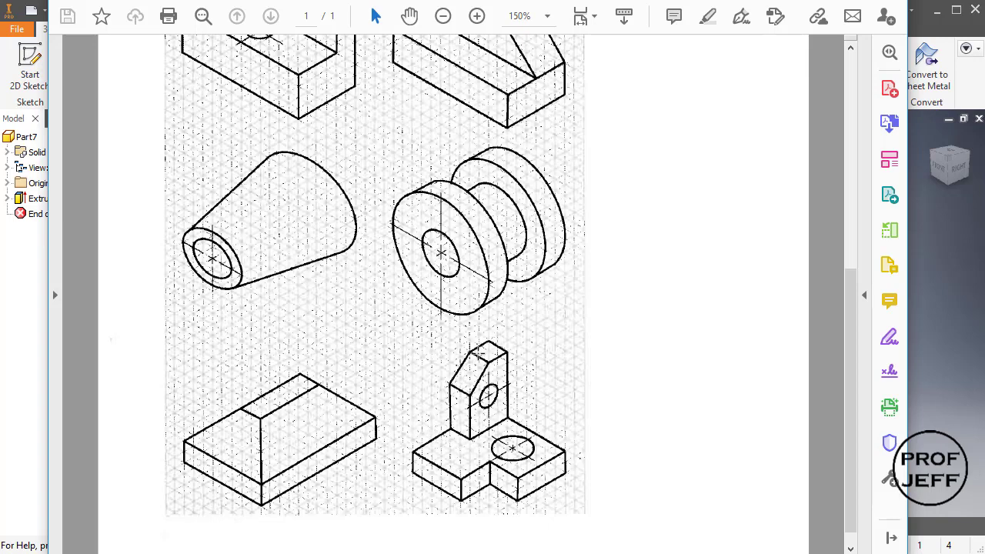
left_click(921, 32)
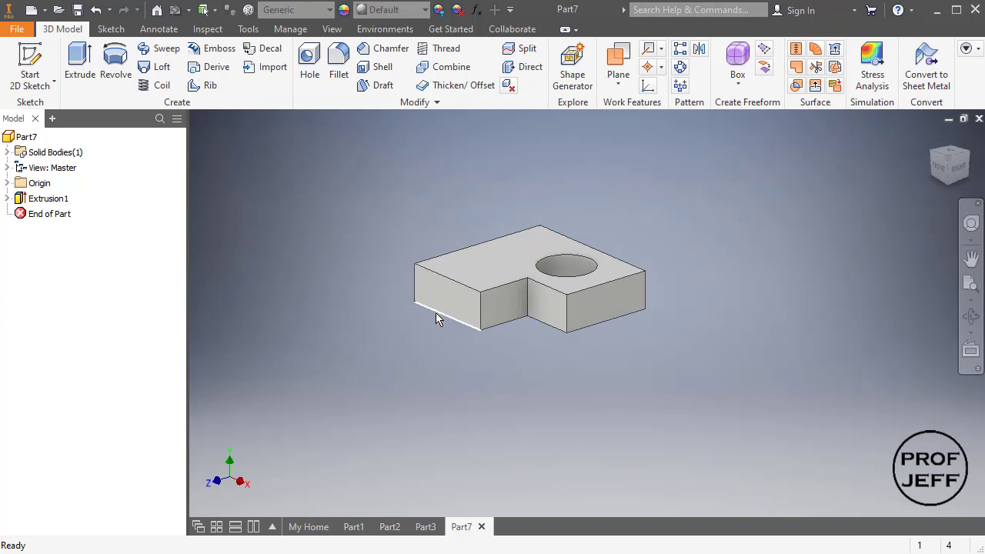
middle_click_drag(429, 319, 575, 351, "shift")
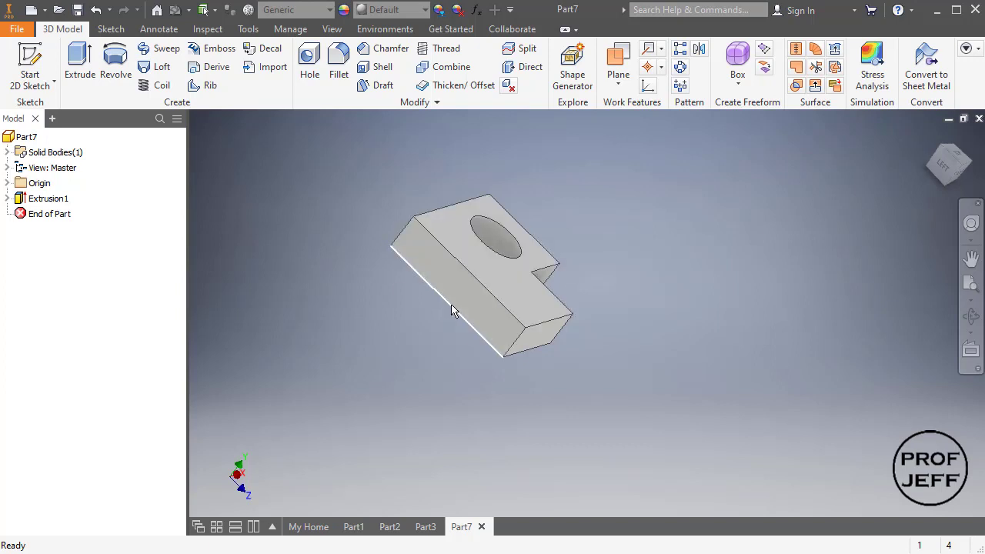
left_click(427, 261)
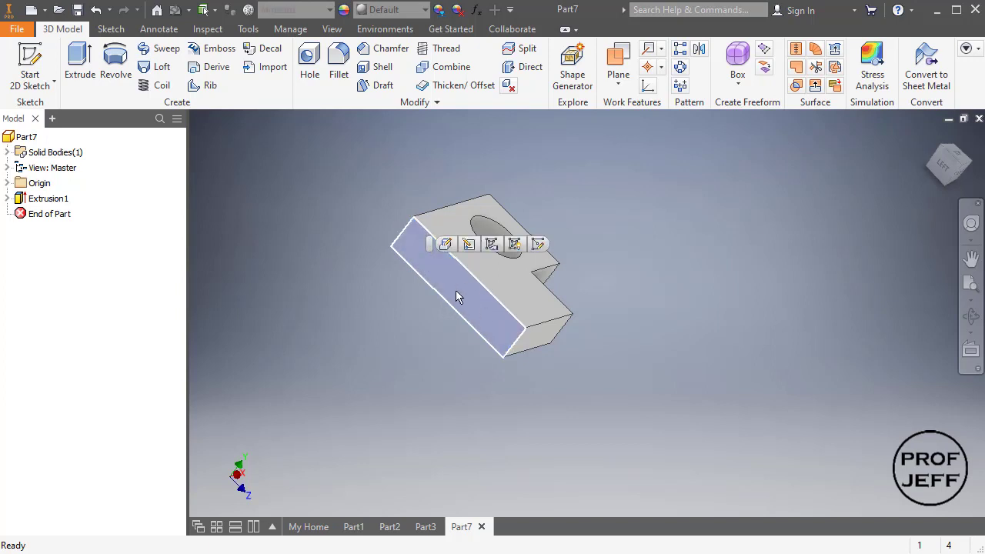
left_click(31, 68)
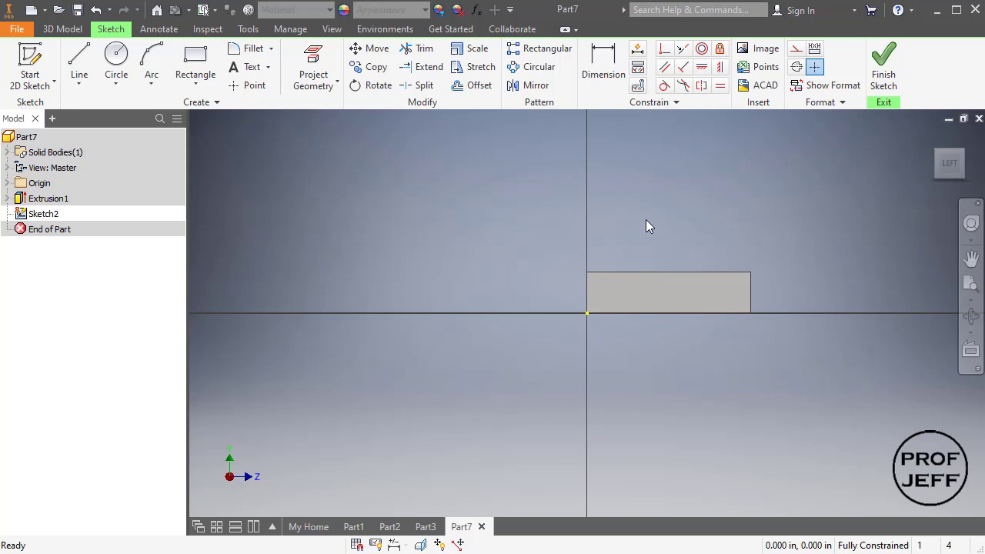
mouse_move(646, 219)
middle_mouse_down("shift")
mouse_move(649, 234)
mouse_move(648, 215)
mouse_move(647, 226)
middle_mouse_up("shift")
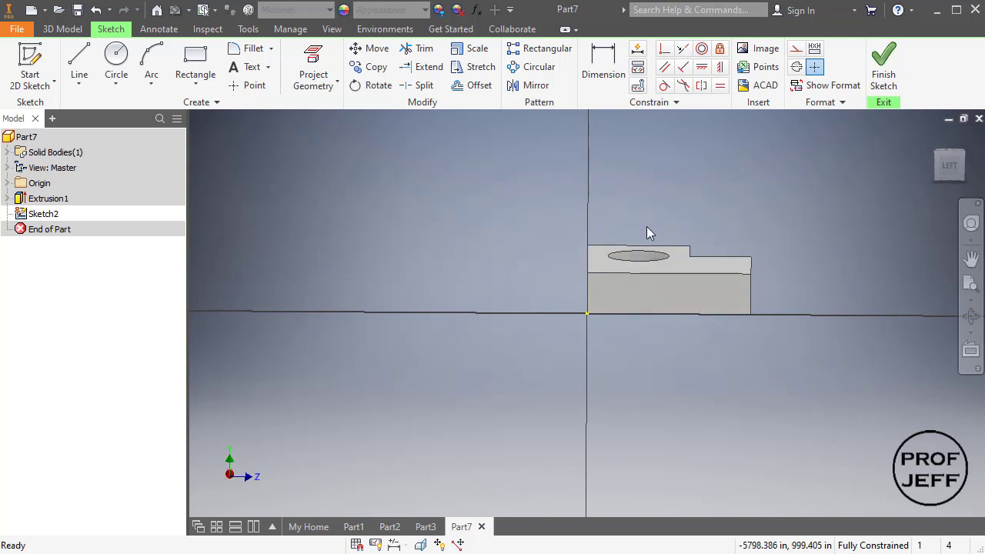
left_click(951, 167)
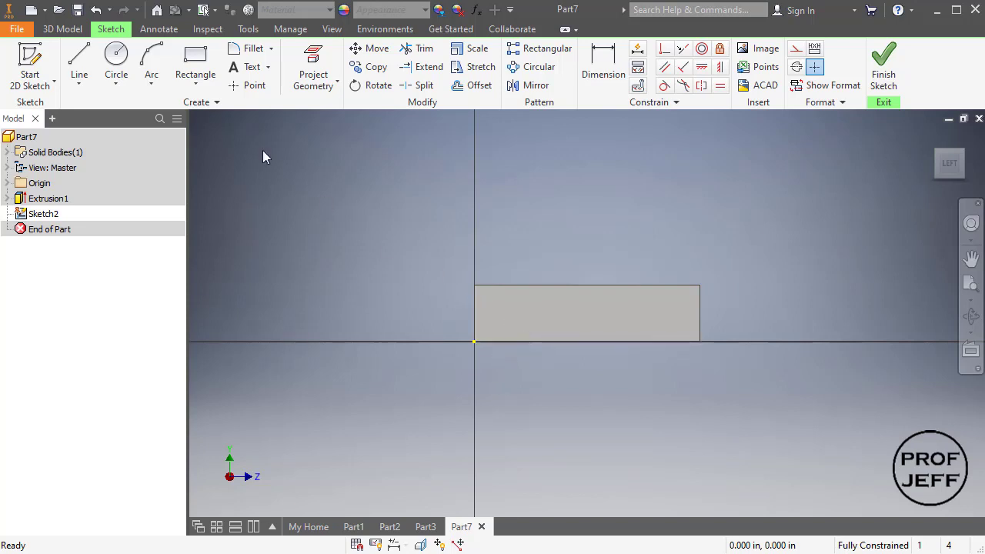
Draw the upright's outline from the face's upper-left corner back to its top edge, about 3.7 in wide and 5.2 in tall, with a slanted upper-right corner
left_click(79, 61)
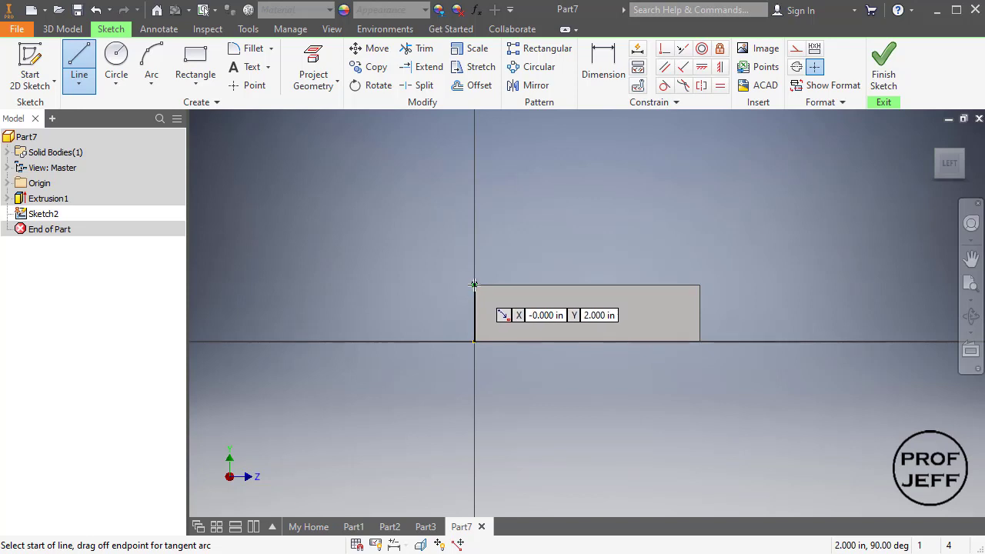
left_click(474, 284)
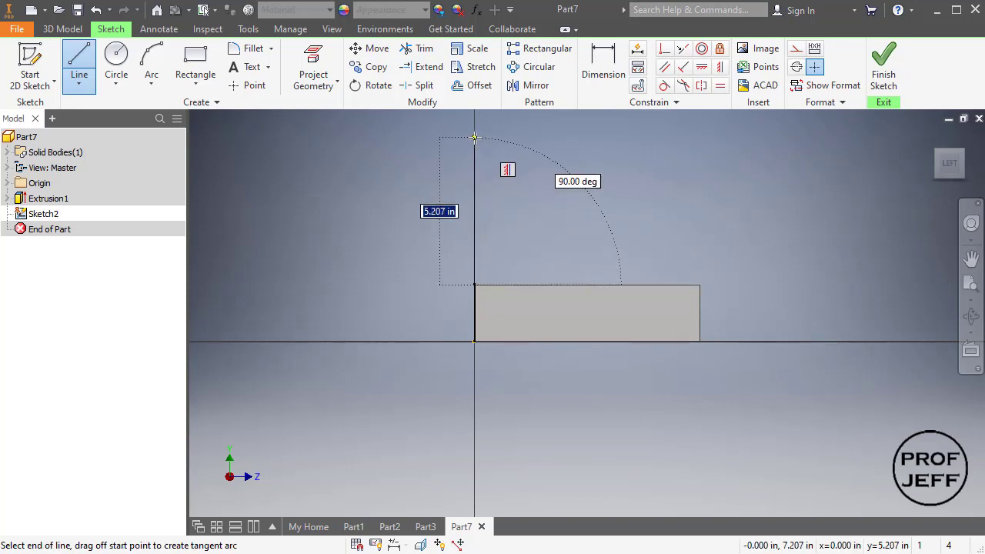
left_click(536, 137)
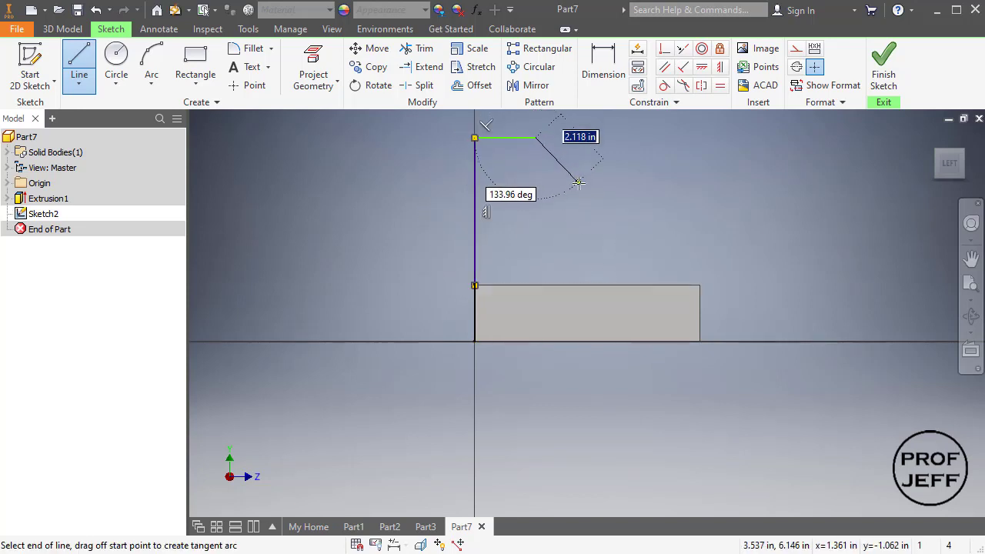
left_click(579, 183)
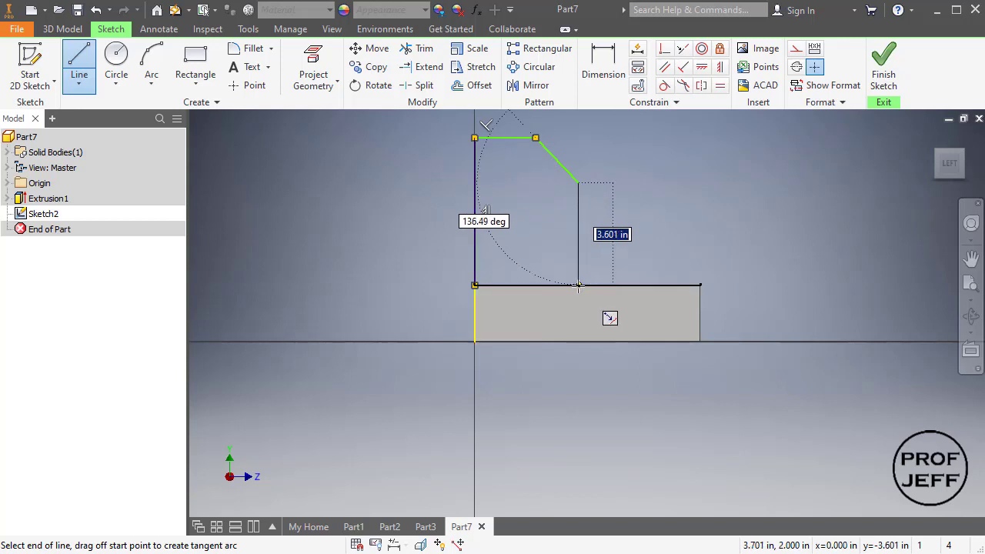
double_click(578, 284)
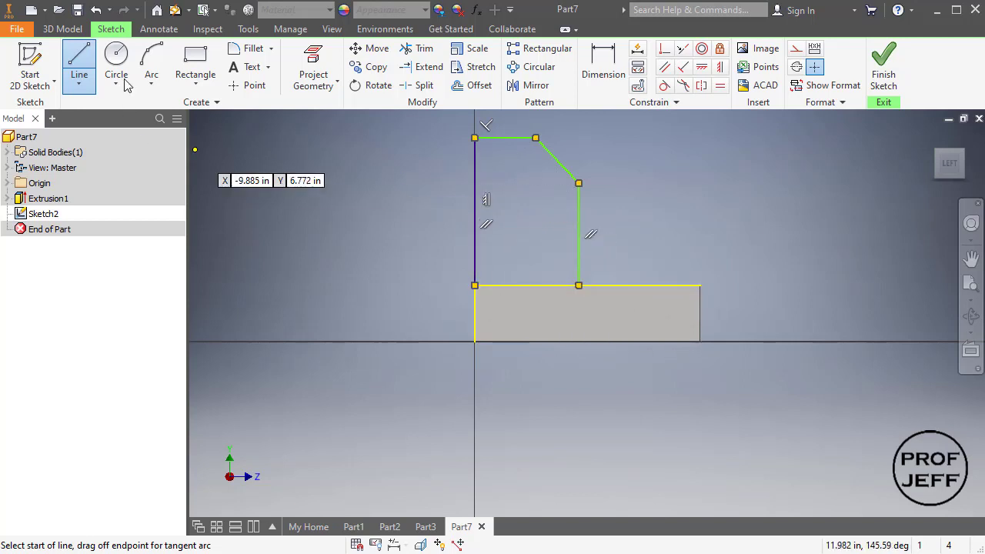
Dimension the upright outline's full-height left edge to 6 in and its shorter right edge to 4 in
left_click(604, 66)
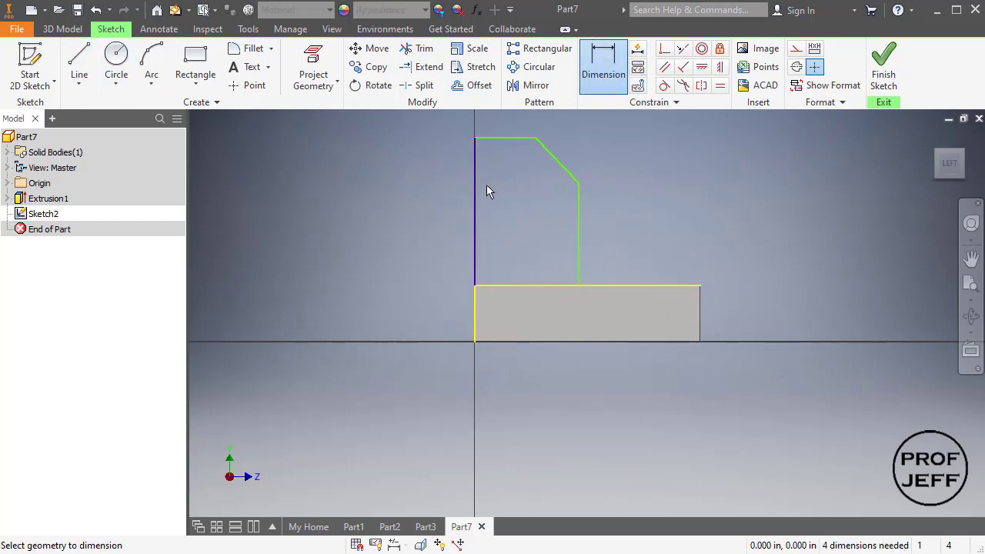
left_click(475, 206)
left_click(400, 208)
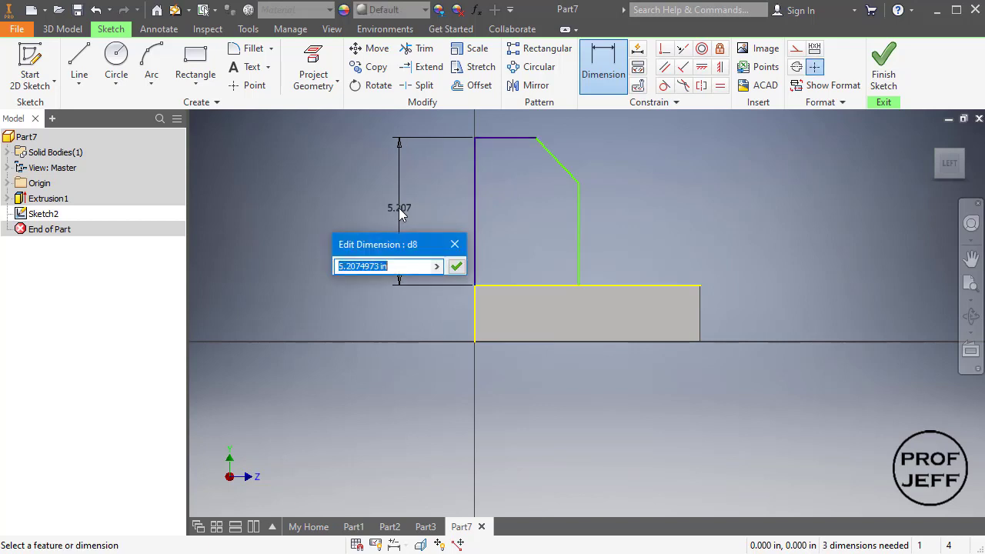
type("6")
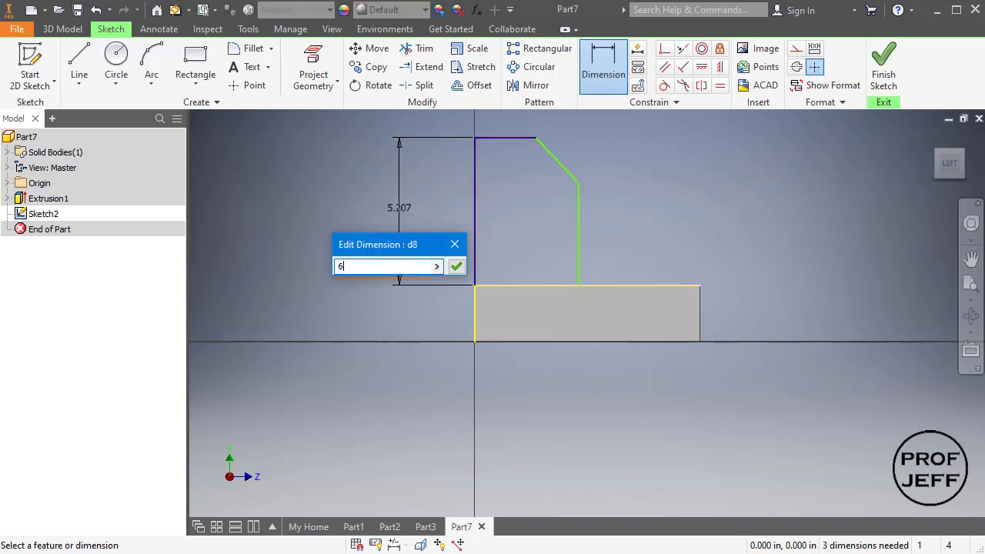
key("Return")
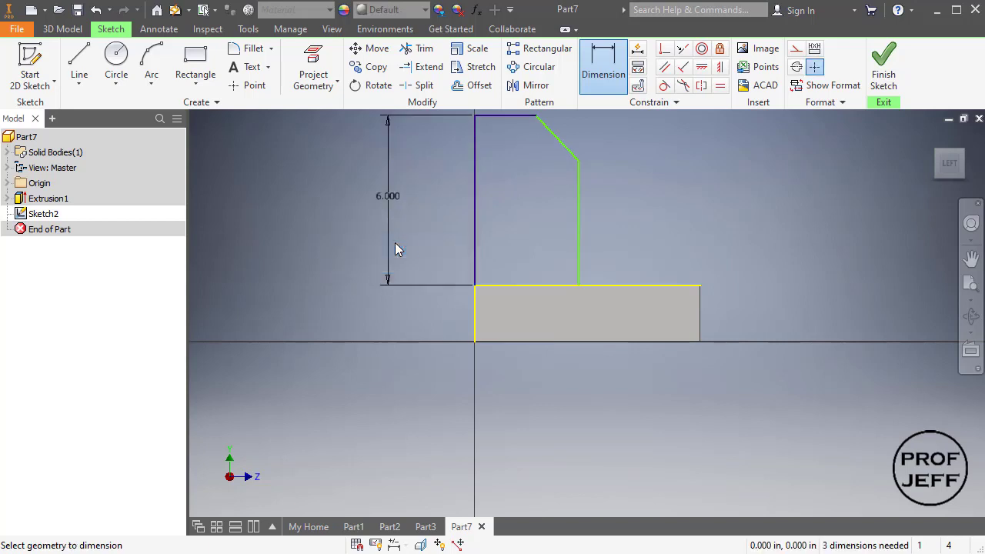
left_click(579, 248)
left_click(739, 221)
type("4")
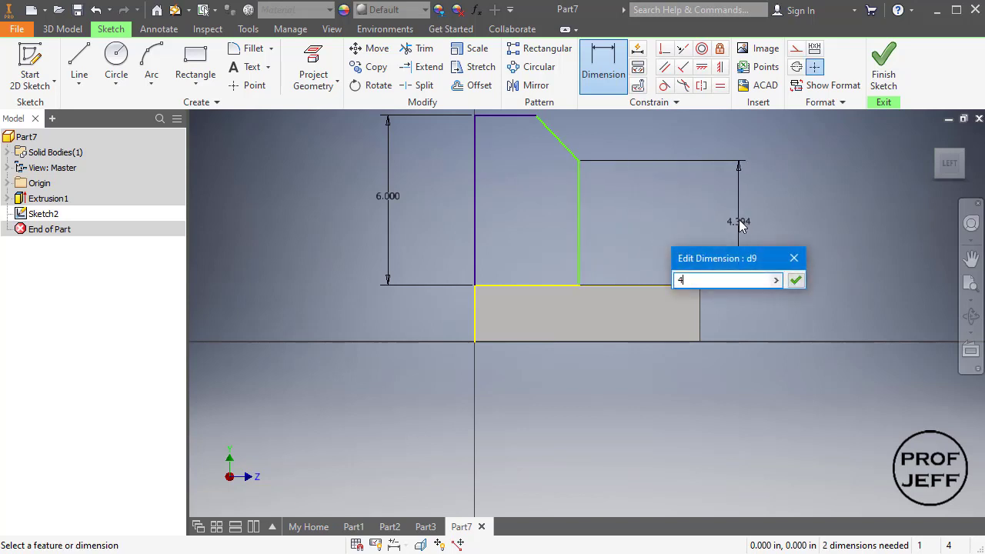
key("Return")
Dimension the upright outline's top edge to 2 in and its overall width between the vertical edges to 4 in
scroll(734, 224, "down", 3)
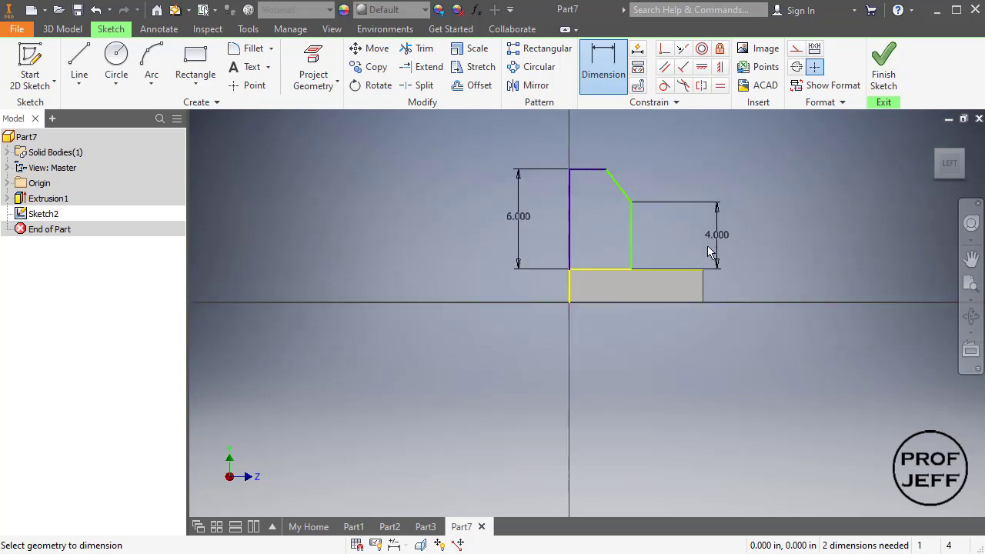
left_click(588, 171)
left_click(589, 137)
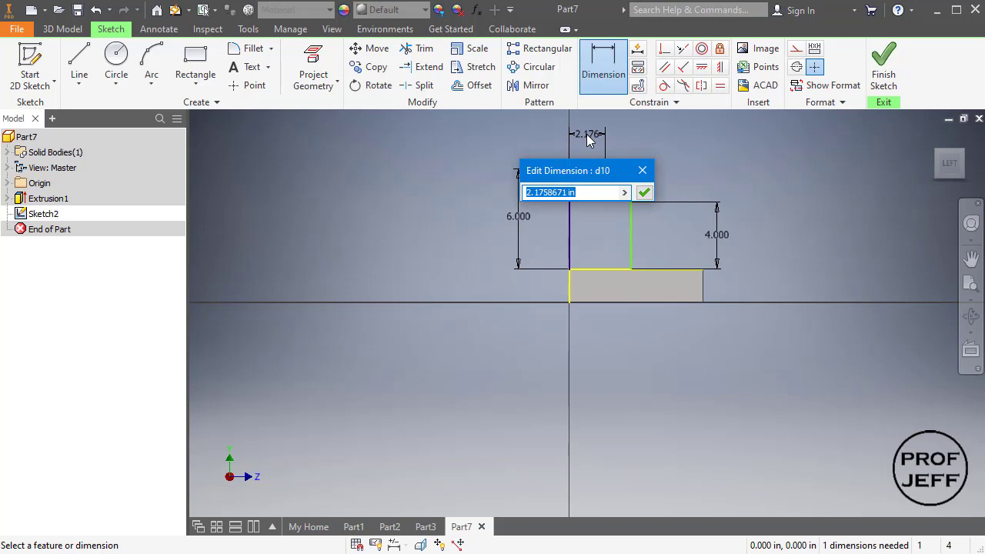
type("2")
key("Return")
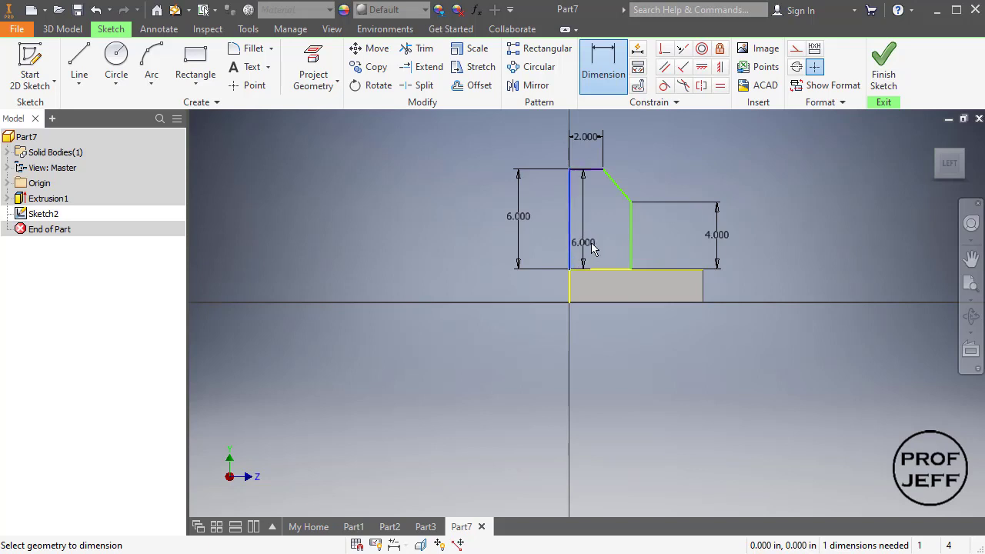
left_click(630, 242)
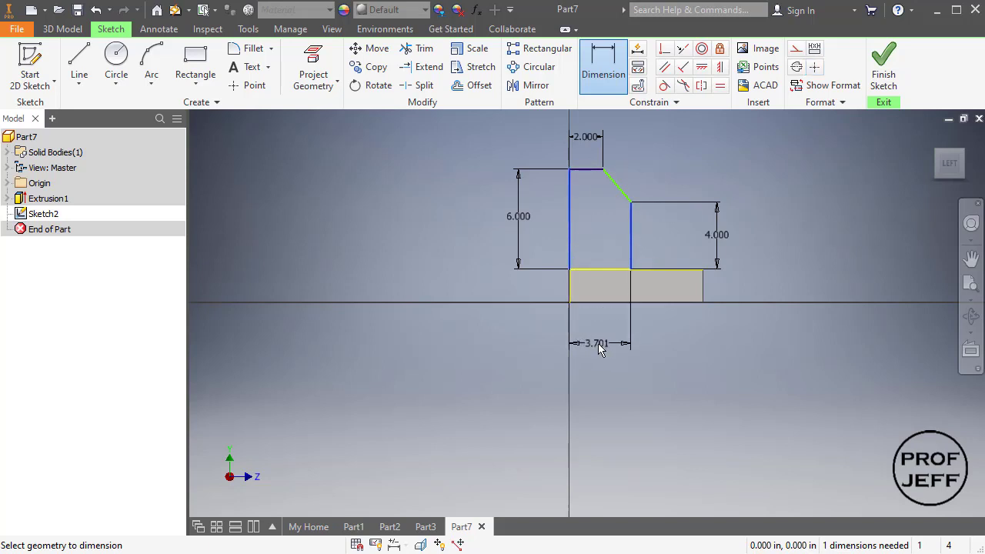
left_click(598, 343)
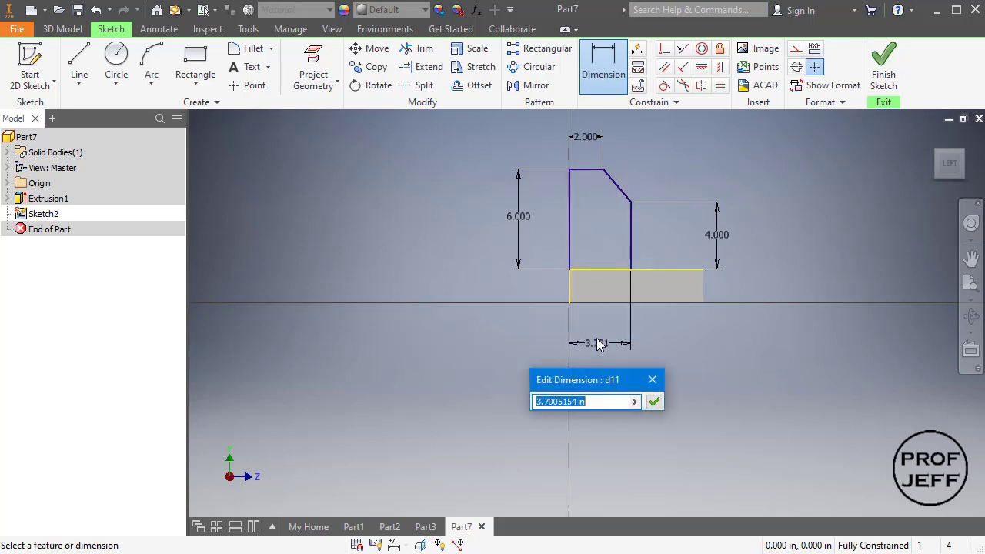
type("4")
key("Return")
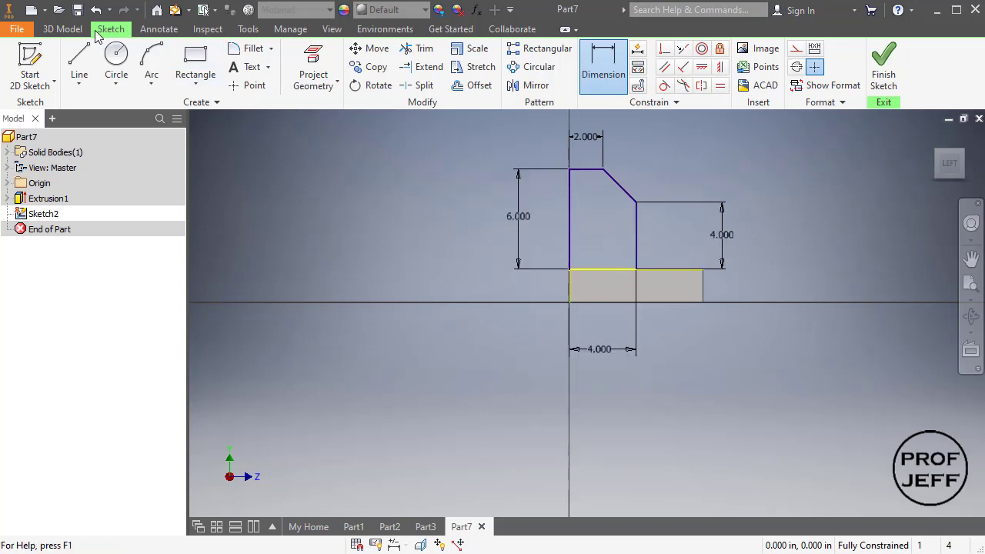
Draw a circle about 2.5 in in diameter inside the upright's outline, just left of its middle
left_click(117, 60)
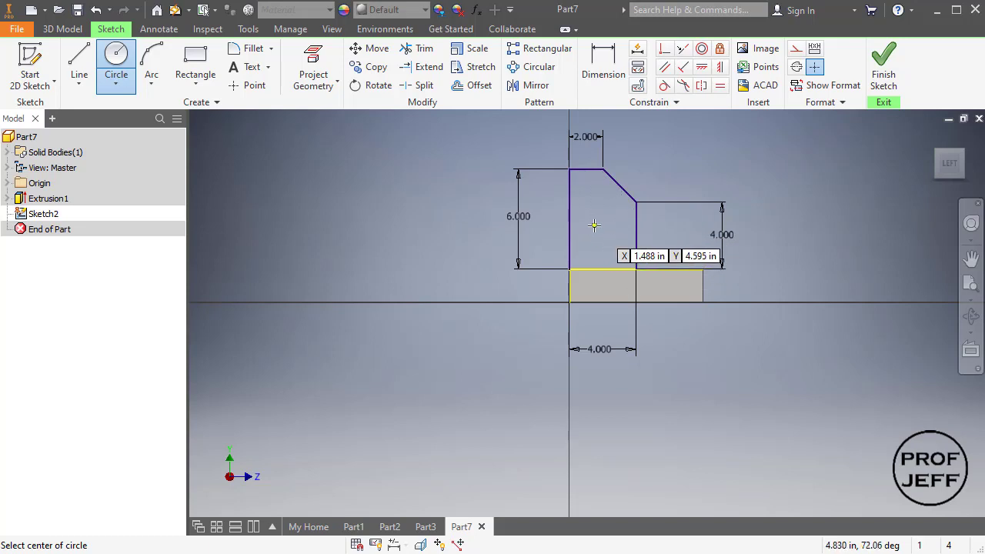
left_click(594, 225)
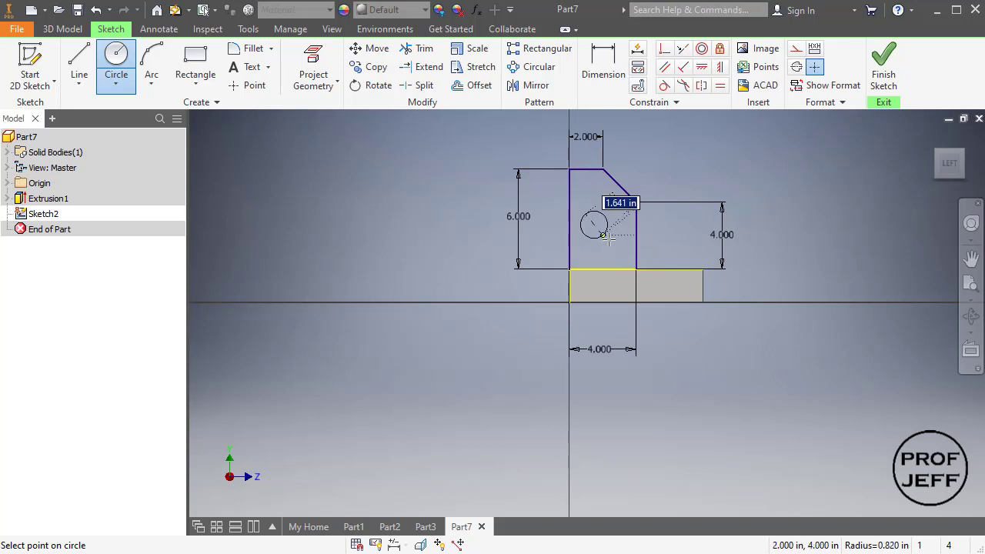
left_click(608, 241)
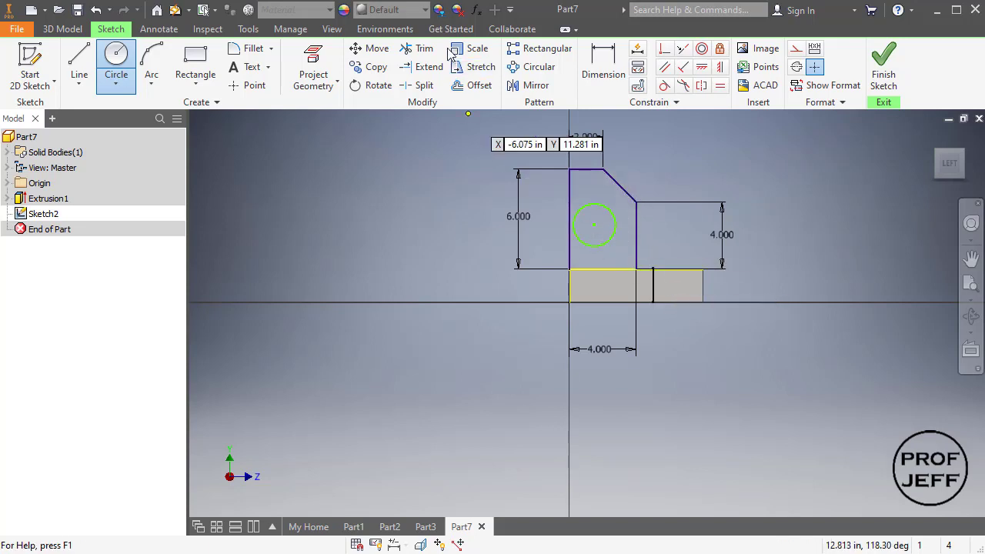
Dimension the diameter of the circle in the upright to 2 in
left_click(603, 65)
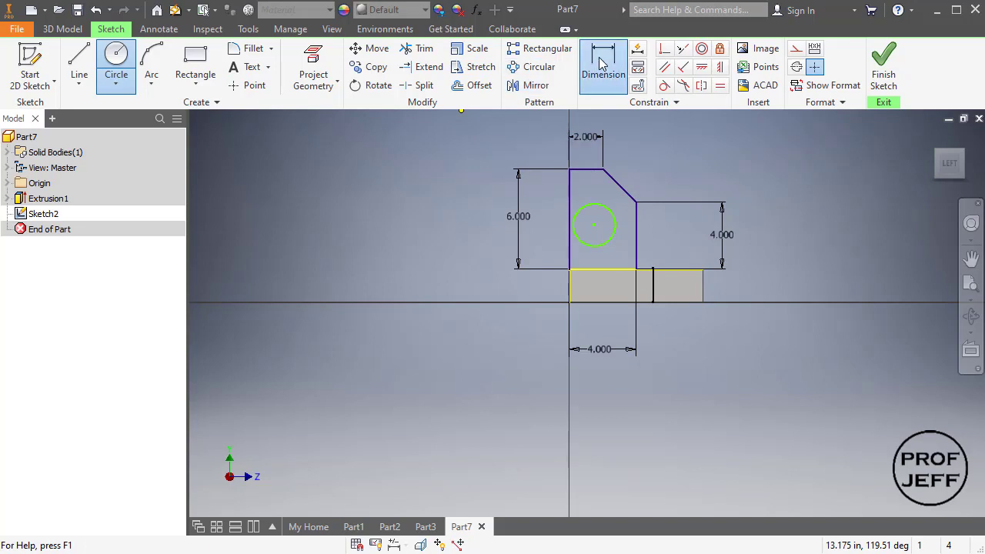
left_click(613, 214)
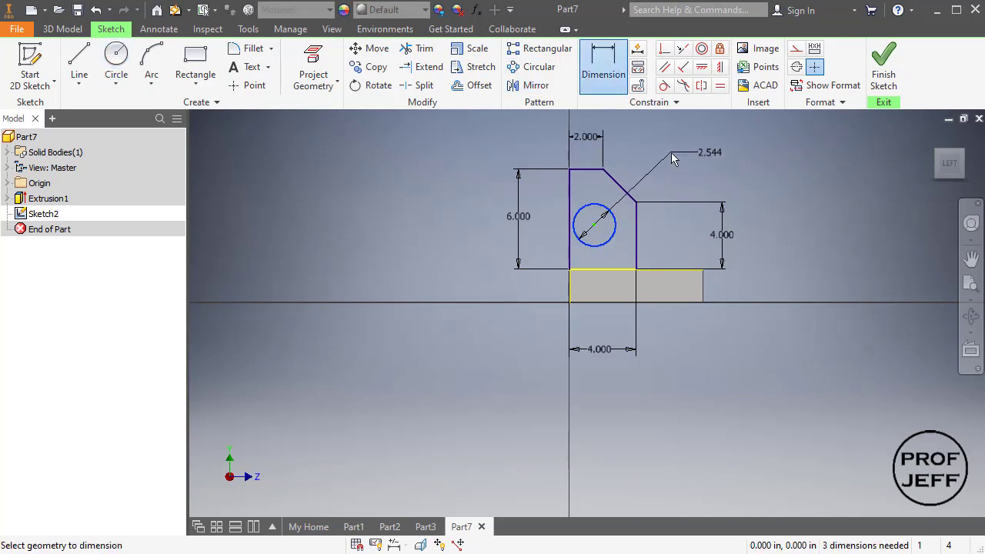
left_click(671, 152)
type("2")
key("Return")
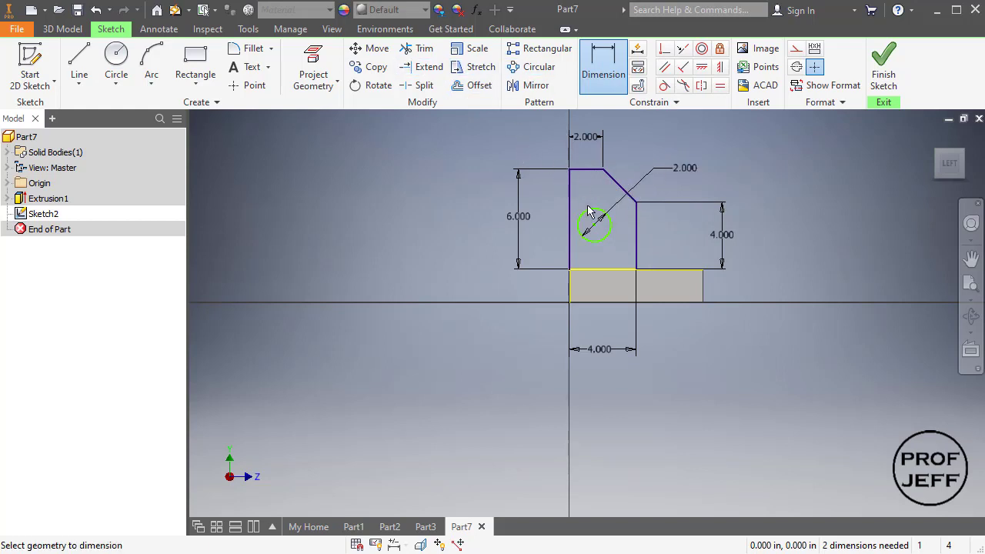
Dimension the circle's centre 3 in below the upright's top edge
left_click(580, 168)
left_click(582, 215)
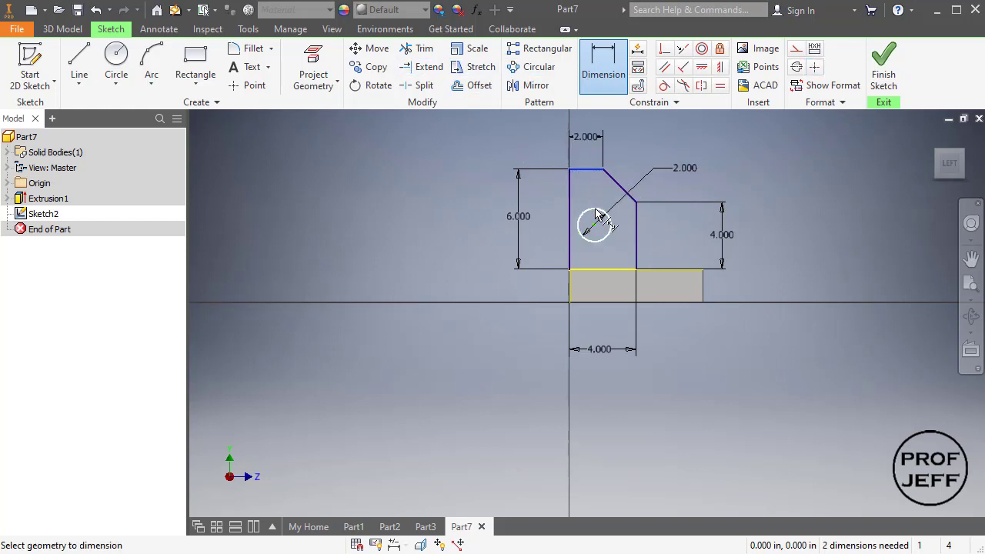
left_click(543, 204)
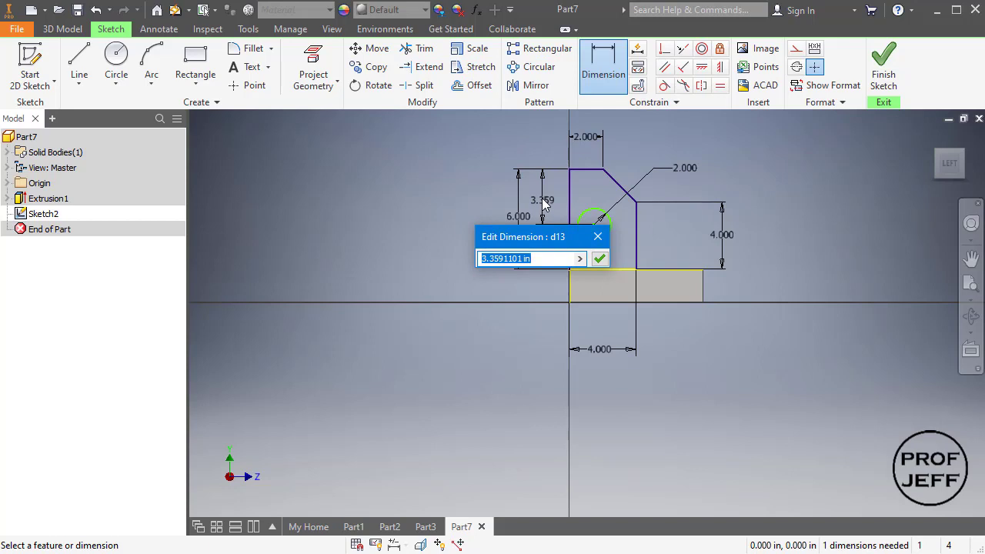
type("3")
key("Return")
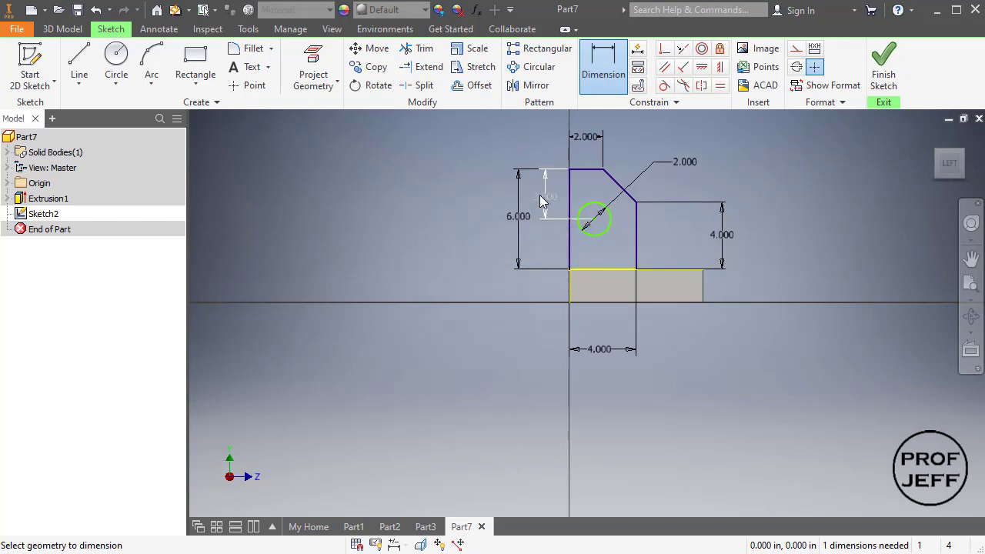
Dimension the circle's centre 2 in from the upright's full-height left edge and finish the sketch
left_click(570, 244)
left_click(593, 235)
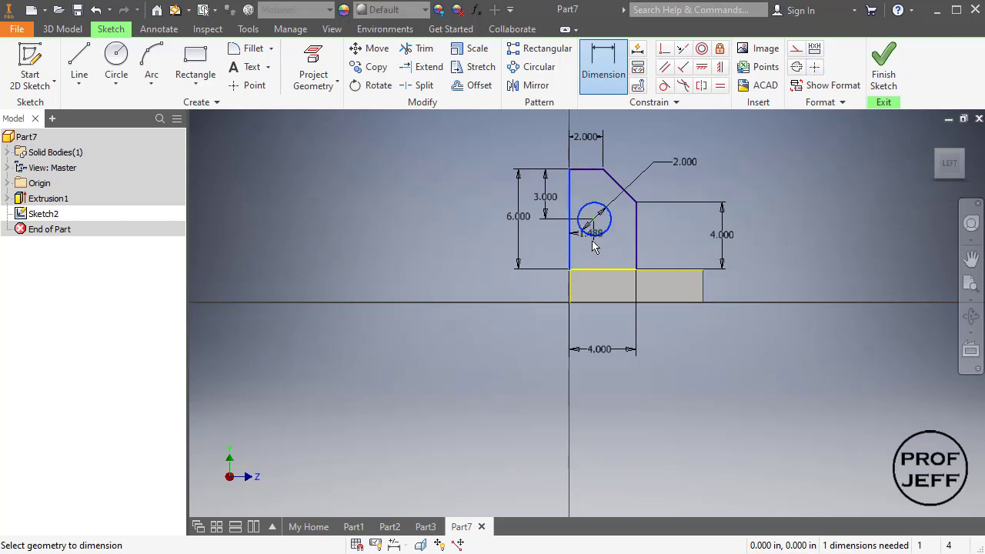
left_click(518, 326)
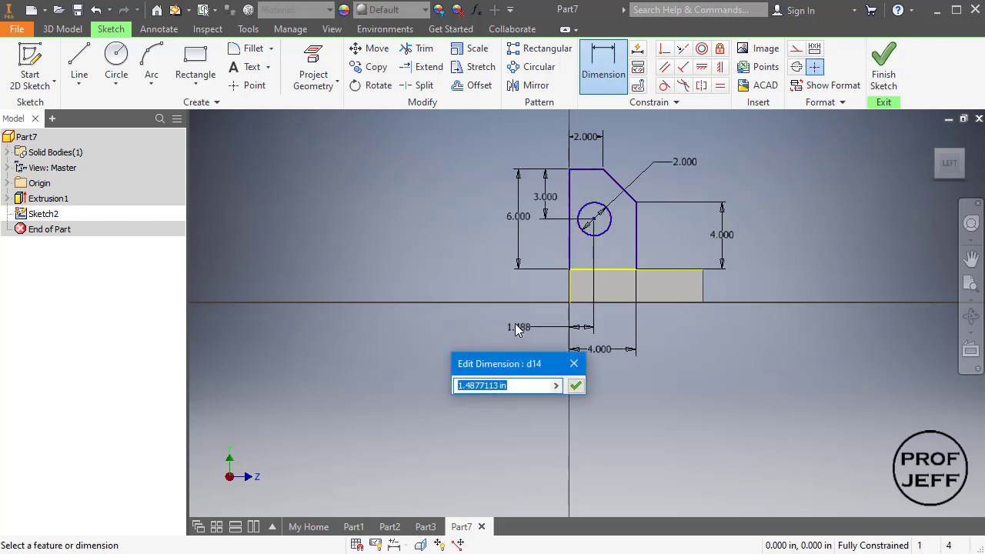
type("2")
key("Return")
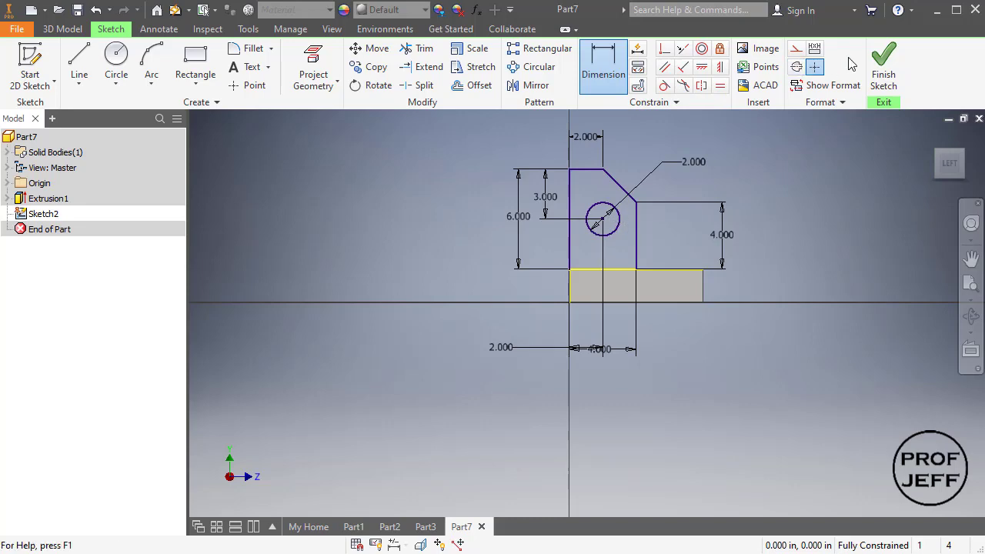
left_click(885, 66)
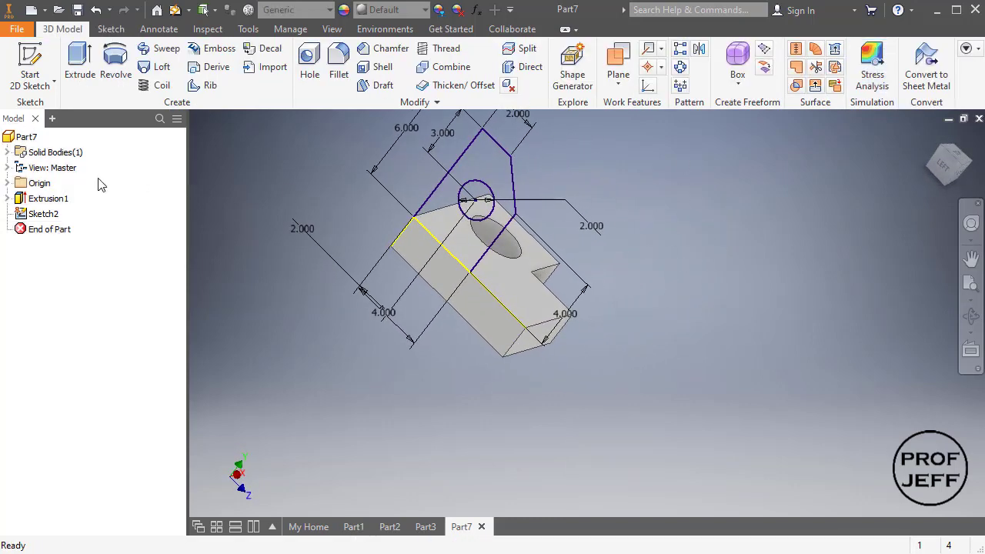
Extrude the upright's profile 2 in inward over the base, joined to it, leaving the circle open as a hole
left_click(83, 63)
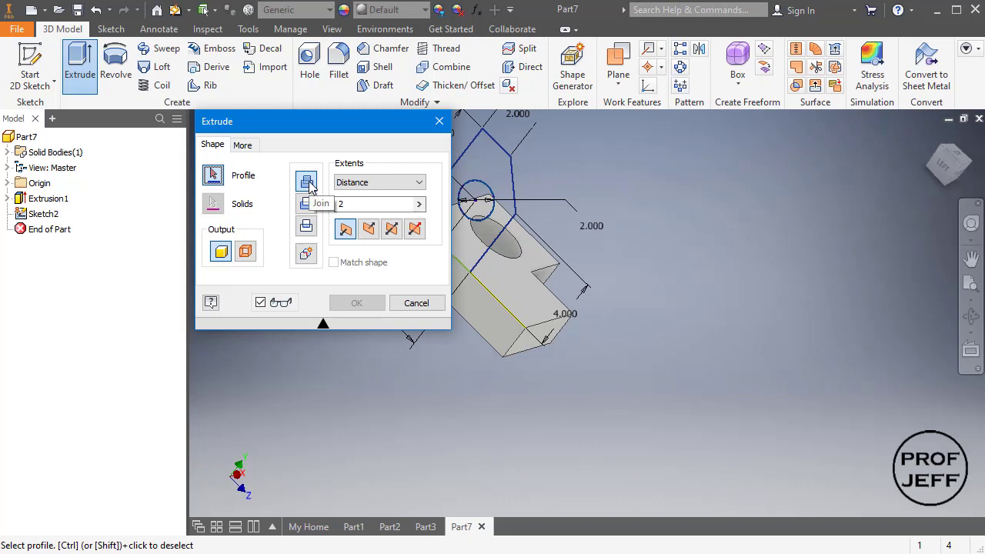
scroll(645, 289, "down", 6)
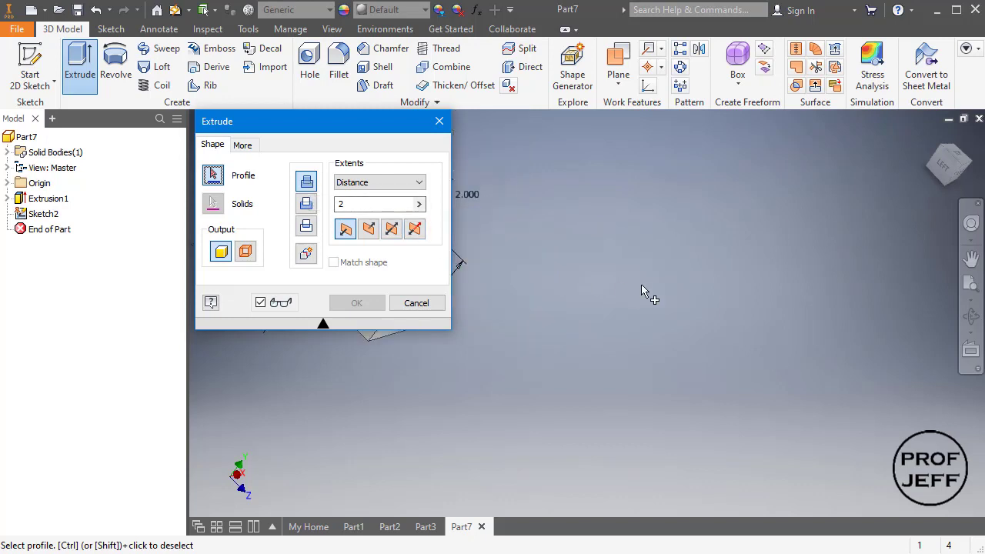
scroll(645, 288, "up", 6)
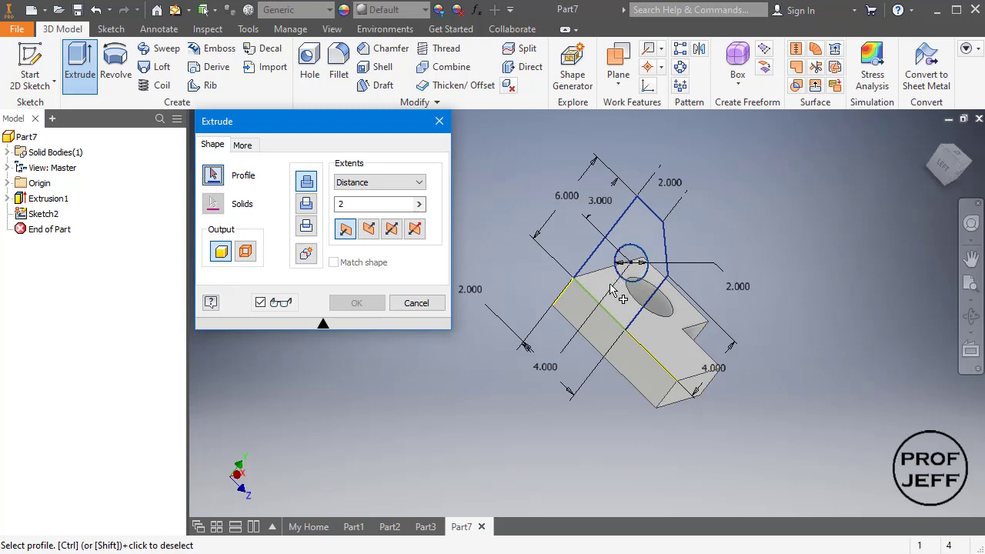
left_click(647, 234)
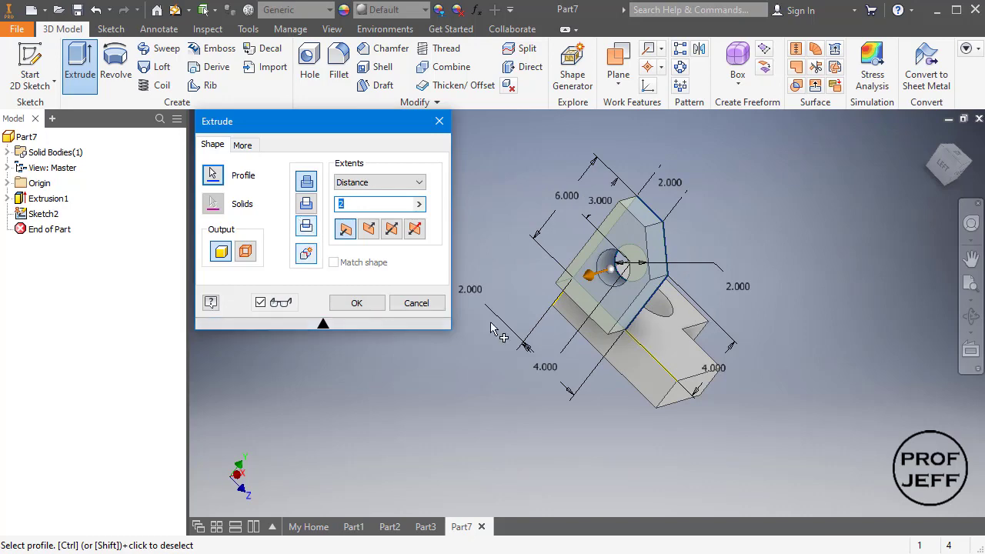
middle_click_drag(711, 319, 604, 289, "shift")
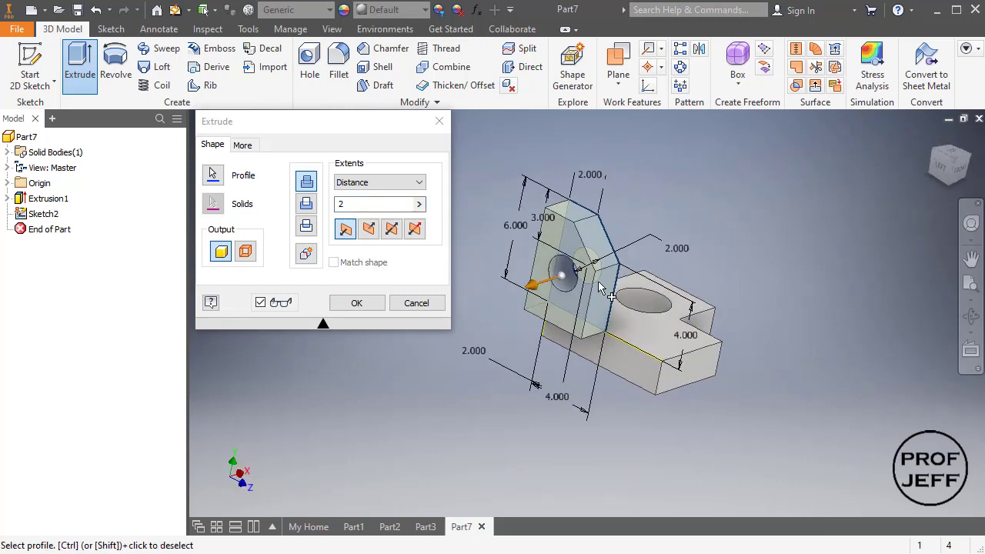
left_click(368, 229)
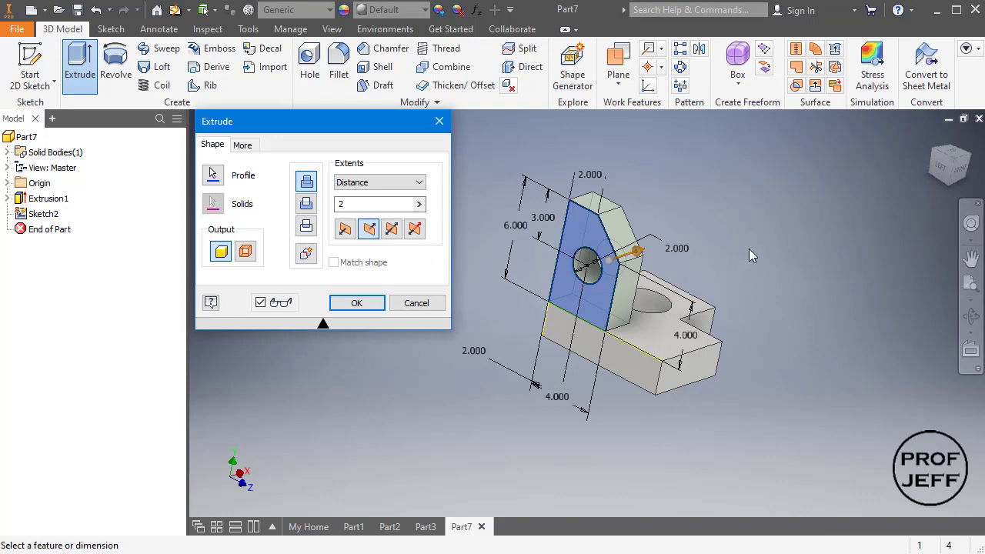
middle_click_drag(749, 248, 811, 267, "shift")
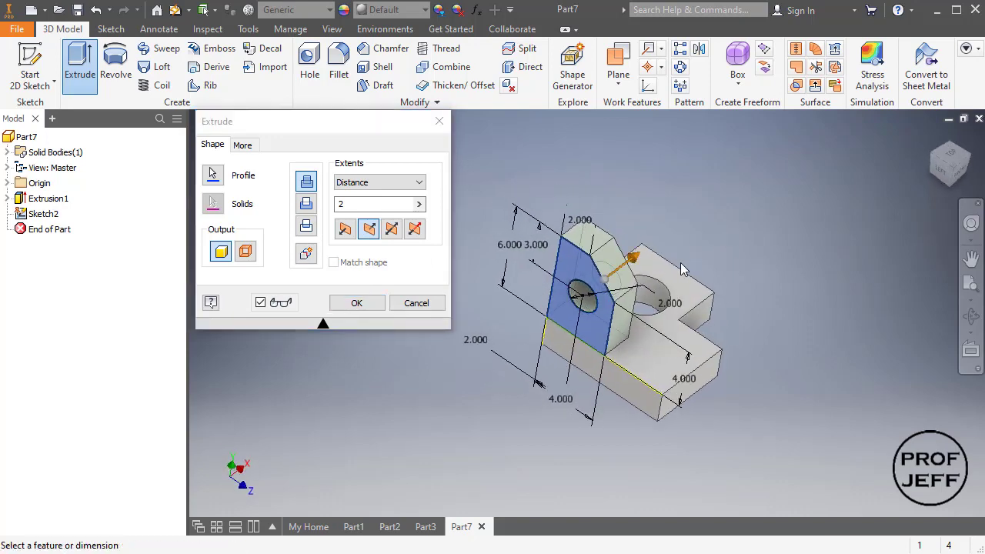
left_click(363, 304)
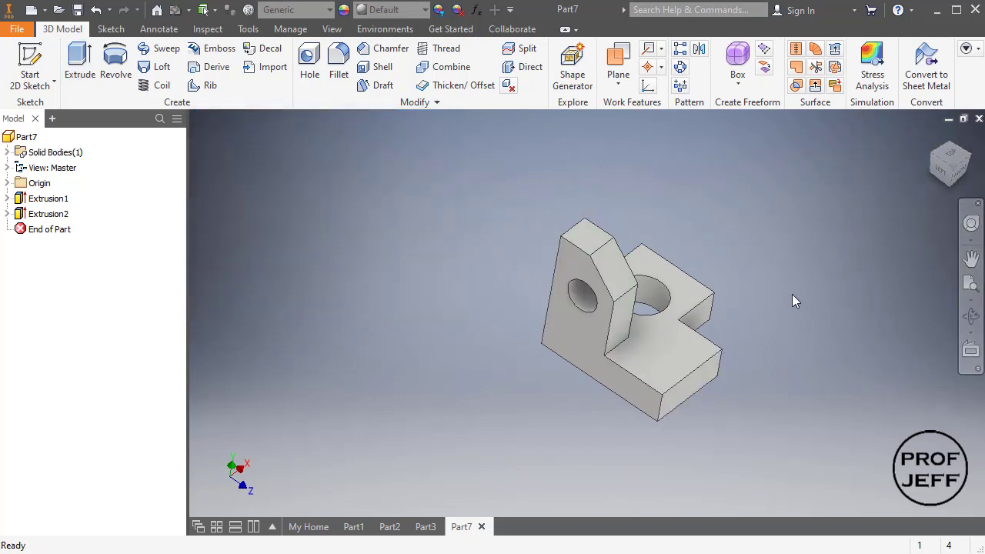
View the finished bracket isometrically from the notched corner and fit it to the window
middle_click_drag(700, 347, 539, 314, "shift")
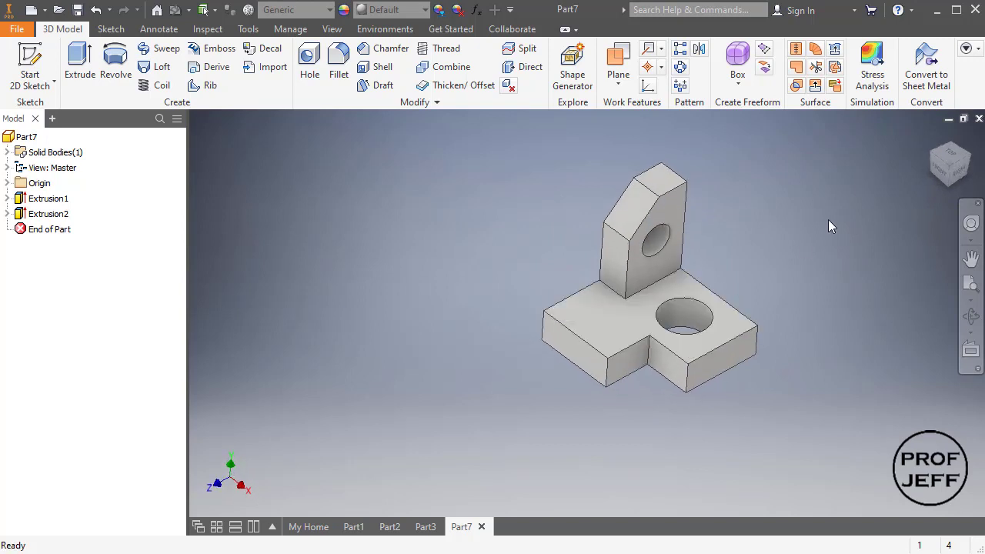
left_click(951, 169)
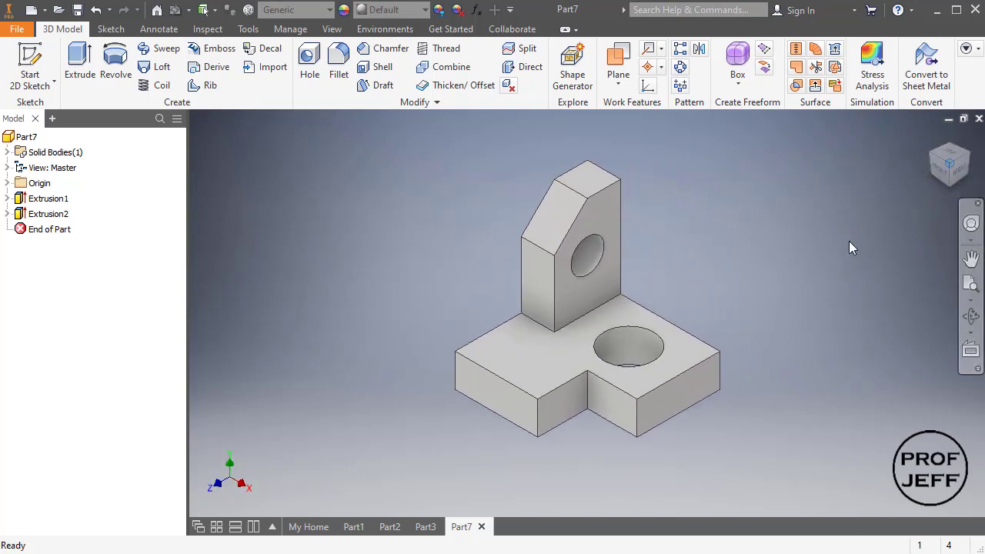
left_click(970, 286)
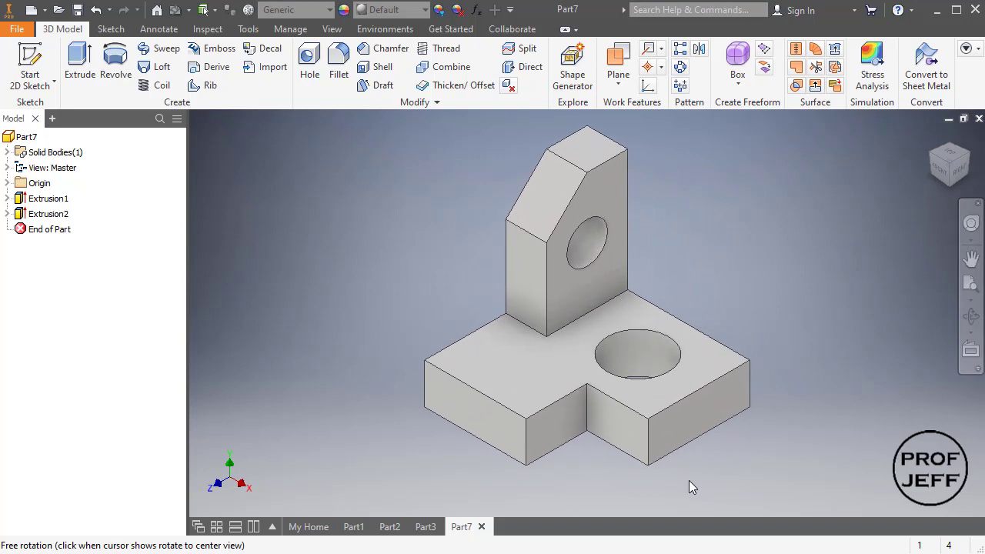